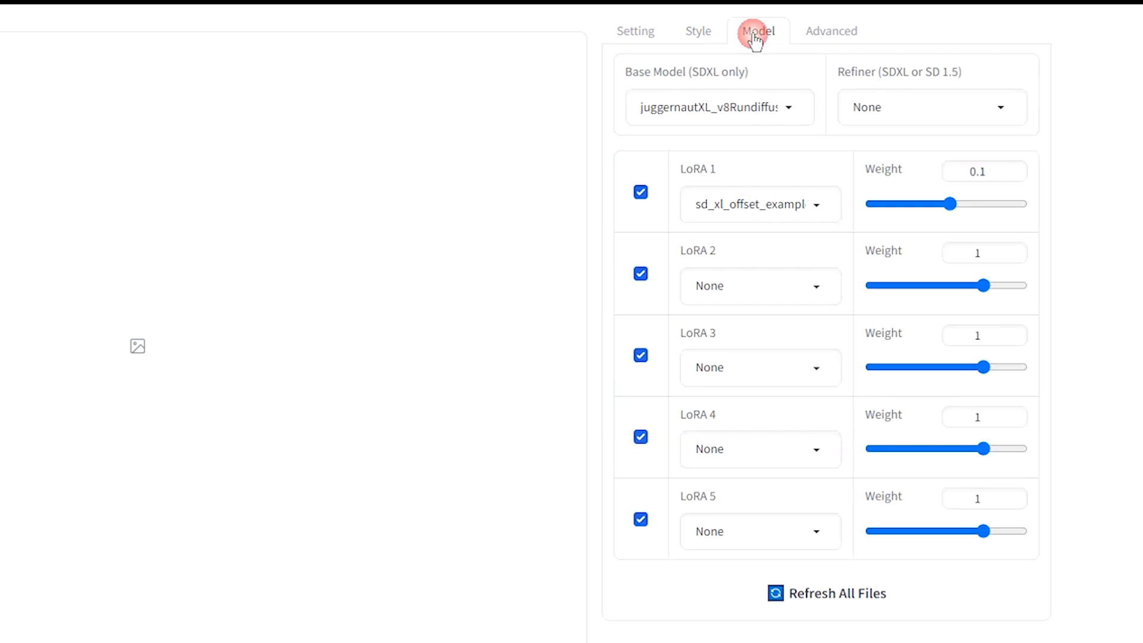
Set LoRA 1 to None in the model settings and choose the 704×1408 aspect ratio for the output
left_click(724, 213)
left_click(731, 240)
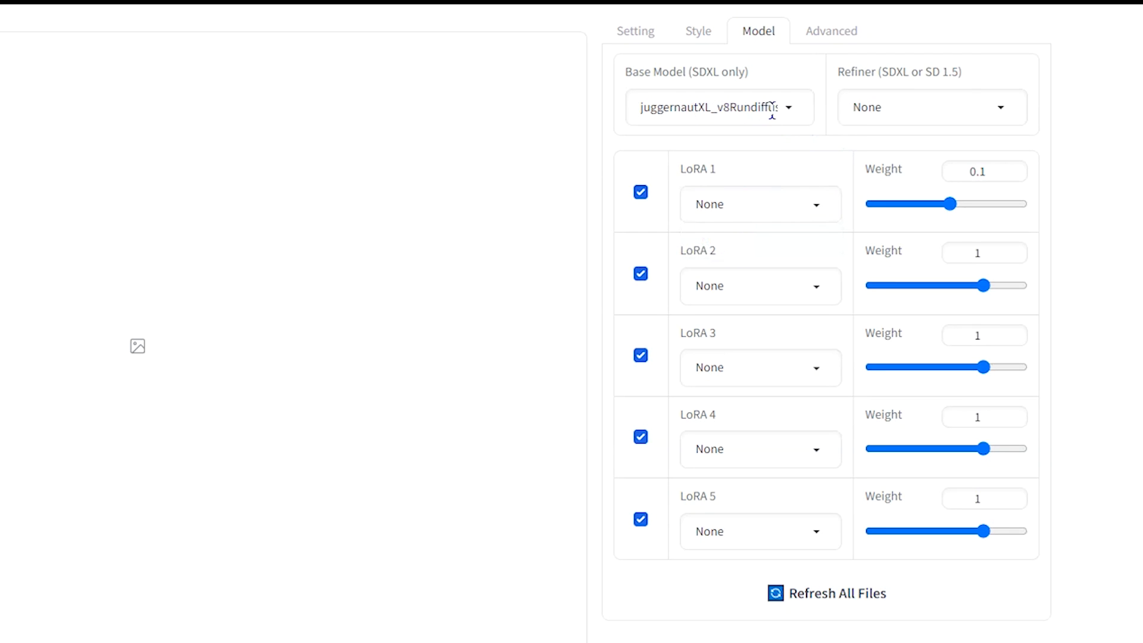
left_click(642, 42)
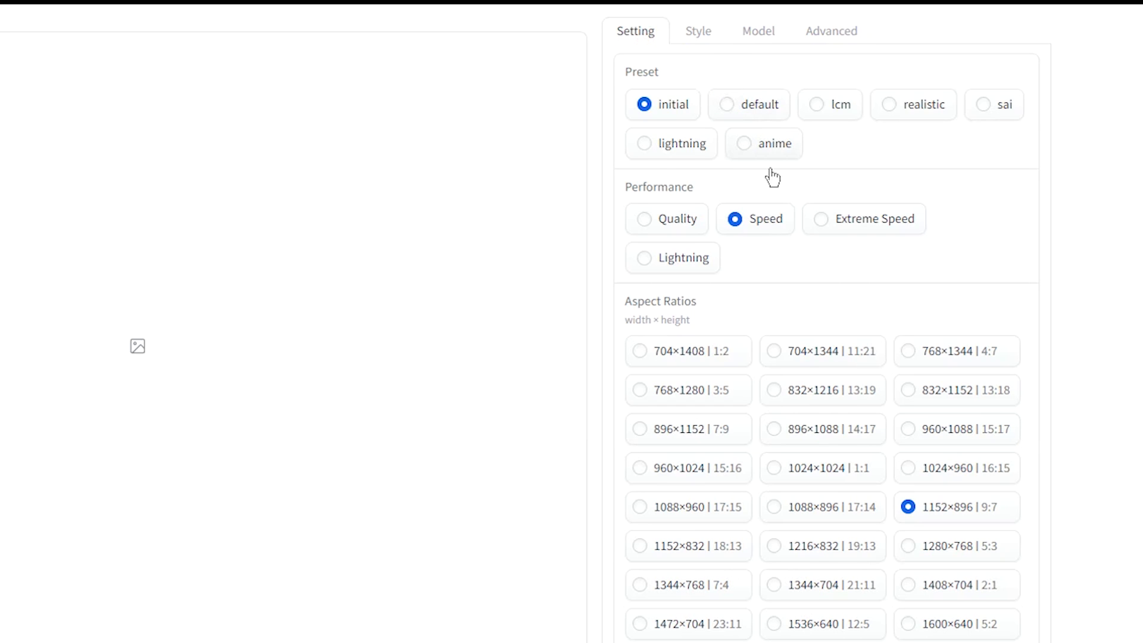
scroll(861, 299, "down", 5)
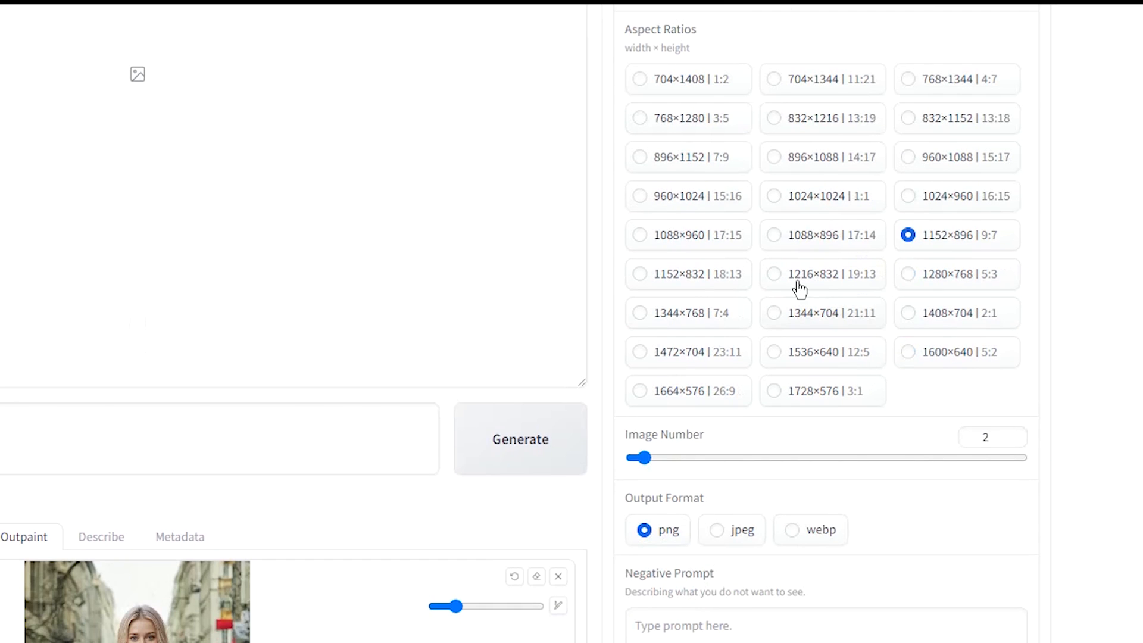
left_click(691, 88)
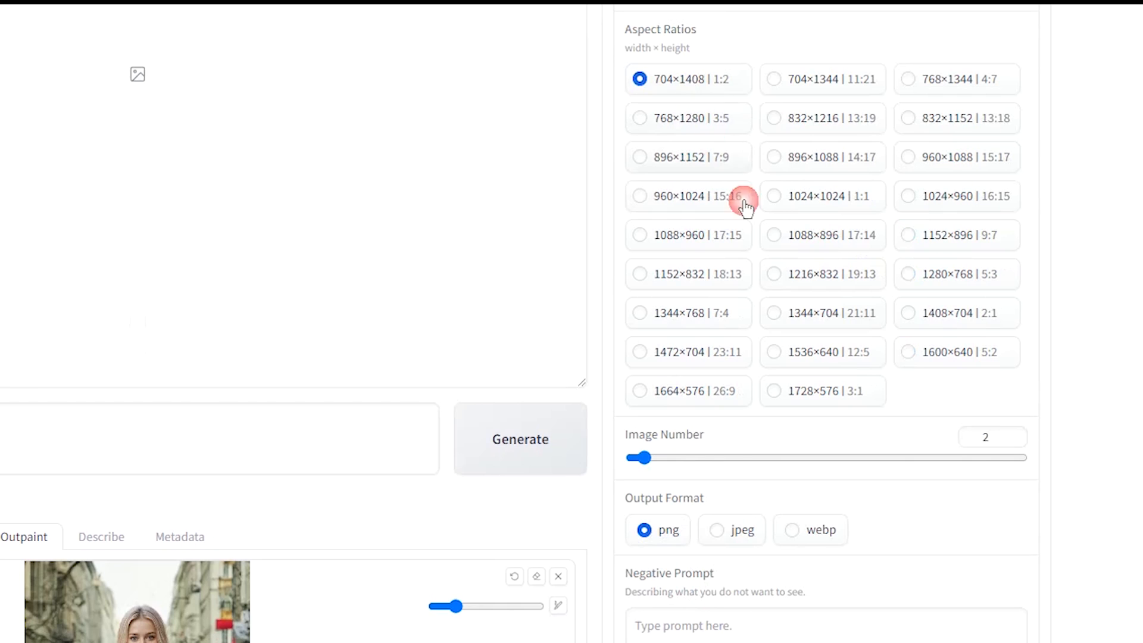
scroll(755, 255, "up", 2)
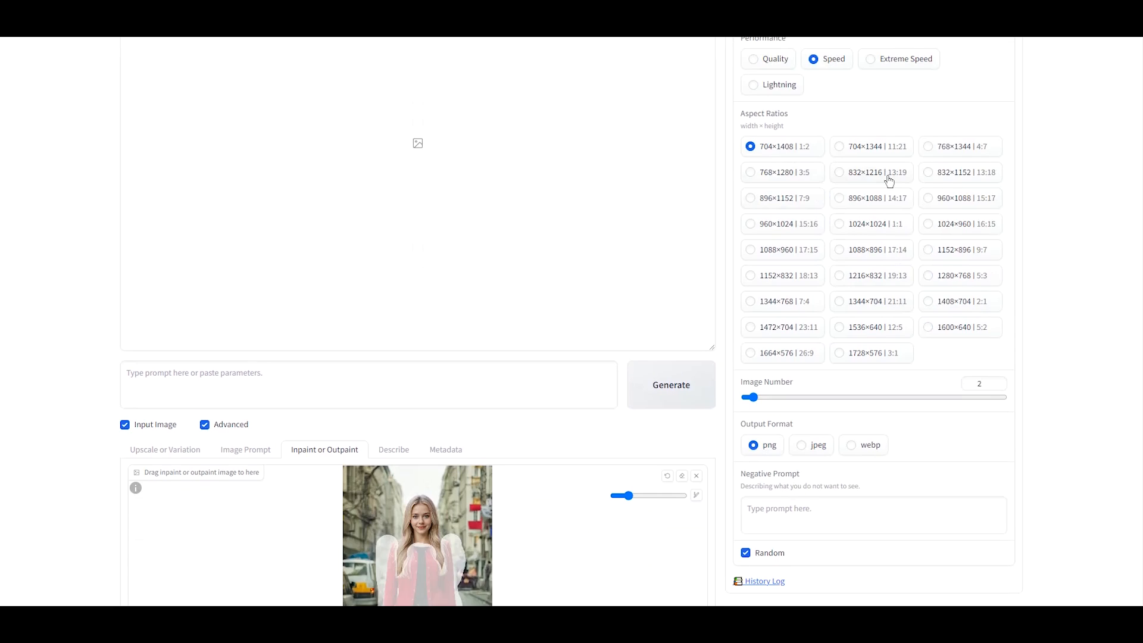
Set the image number to 4 and generate the inpainted outfit images
scroll(887, 333, "down", 2)
left_click(769, 397)
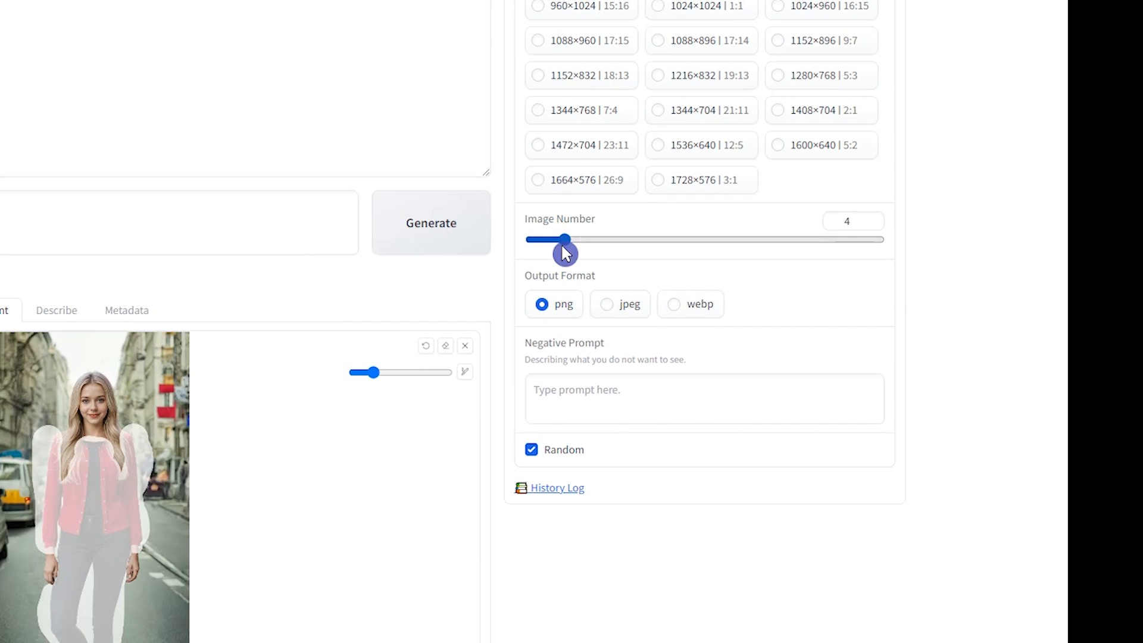
scroll(653, 395, "down", 3)
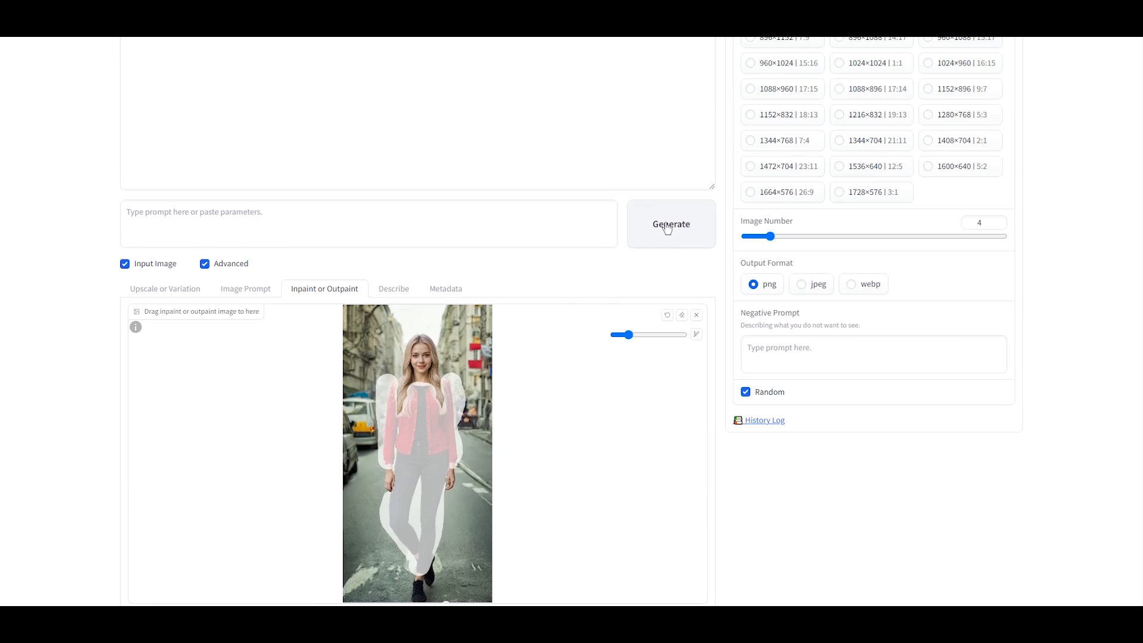
left_click(667, 226)
scroll(595, 396, "up", 5)
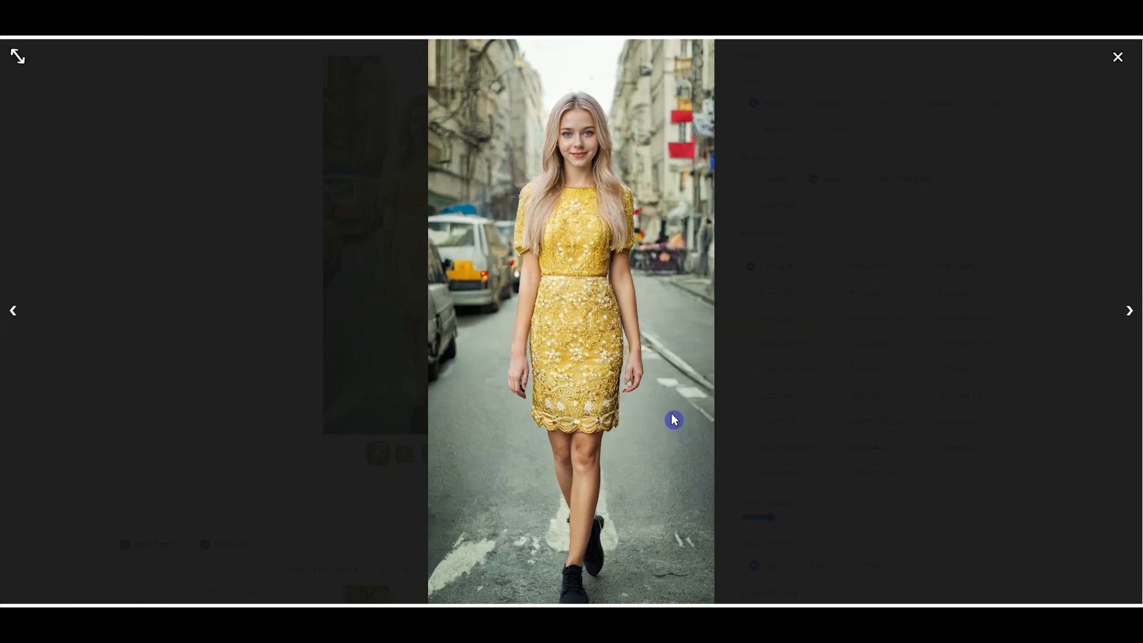
Look through the generated yellow dress images one by one in the full-screen view
left_click(1130, 309)
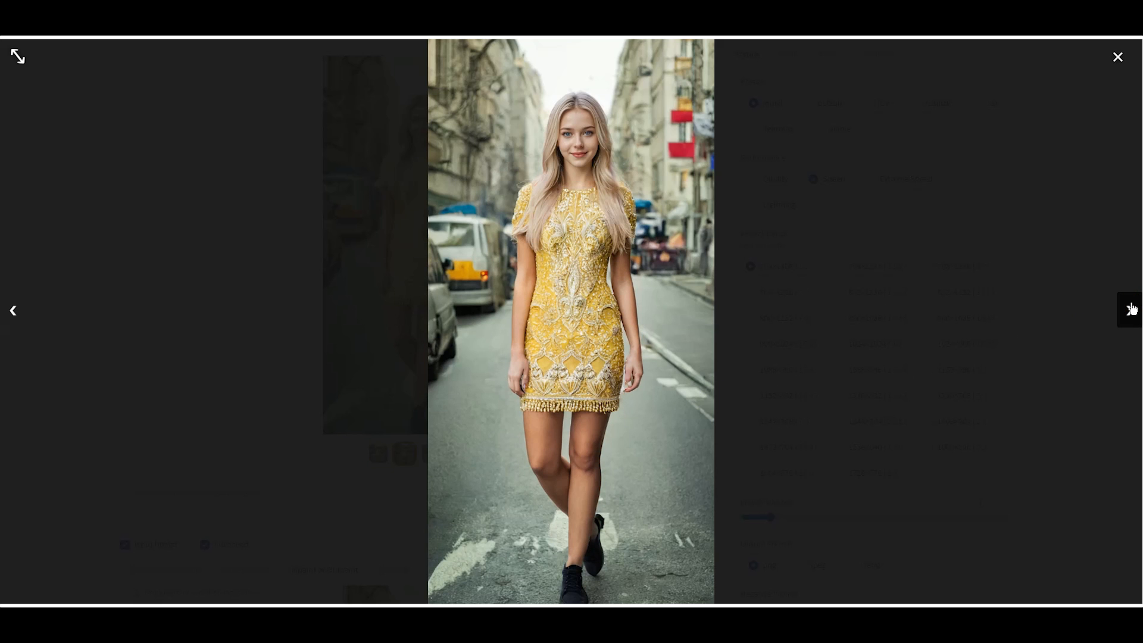
left_click(1129, 309)
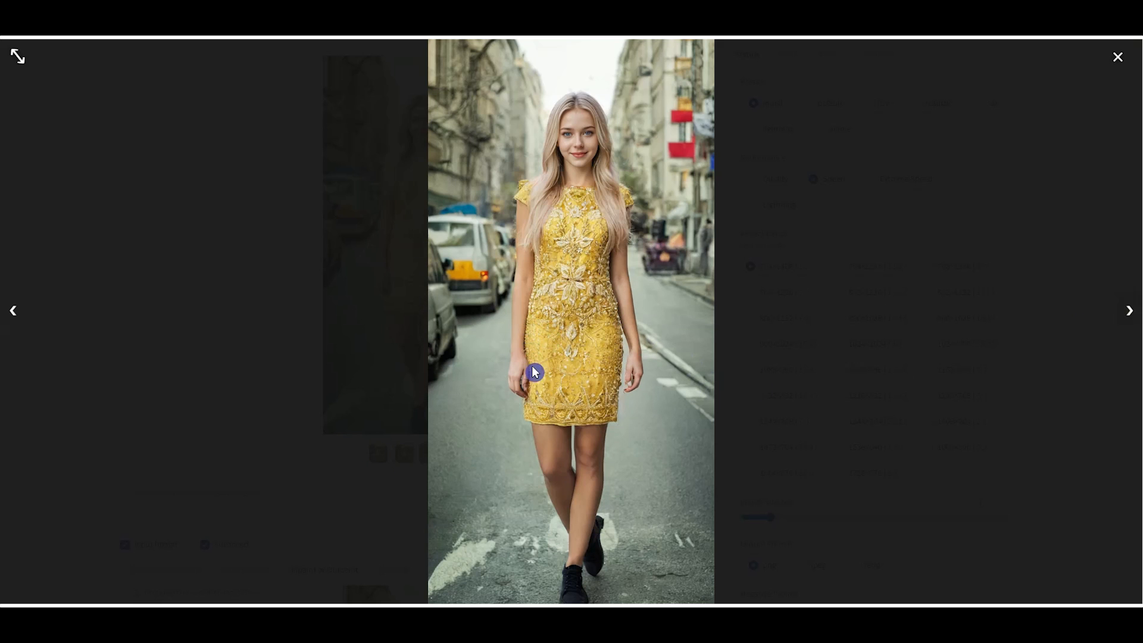
left_click(1131, 315)
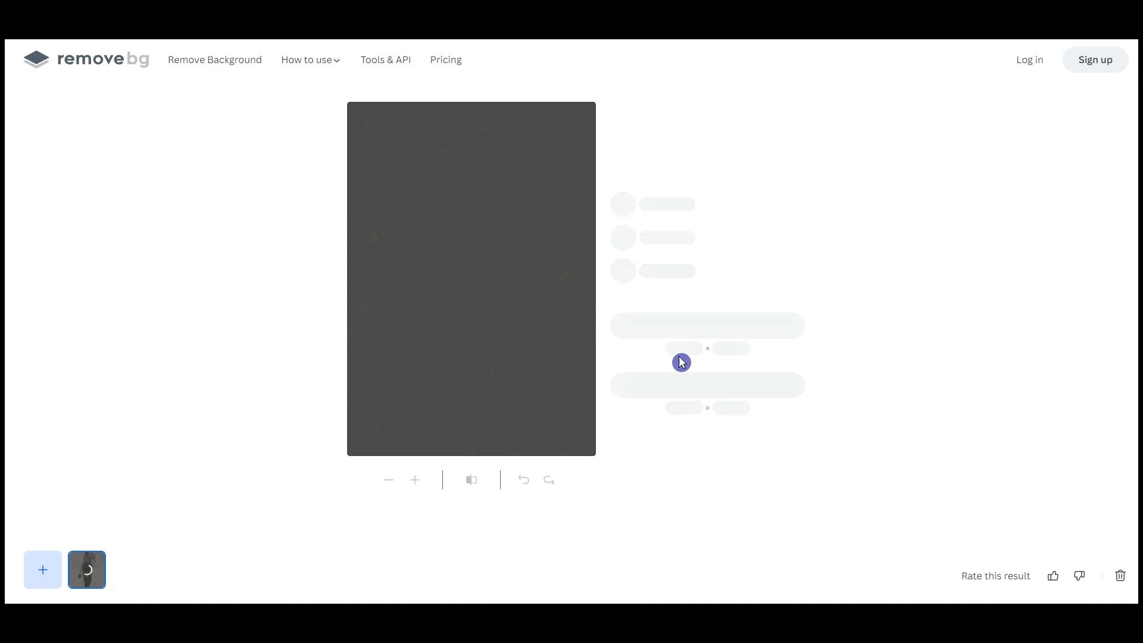
Download the background-free version of the outfit photo from remove.bg
left_click(762, 334)
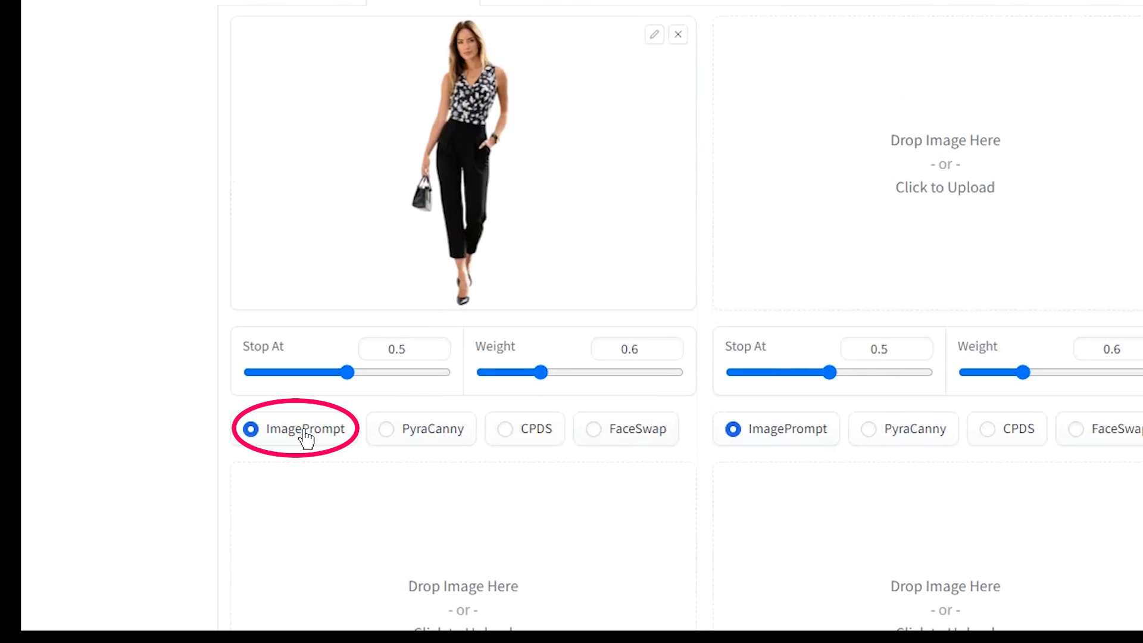
For the outfit photo's image prompt, set Stop At to 0.926 and Weight to 0.964
mouse_move(347, 372)
left_mouse_down()
mouse_move(395, 372)
mouse_move(379, 400)
left_mouse_up()
left_click_drag(523, 400, 558, 400)
Paint an inpaint mask over the woman's coat, dress and upper legs in the garden path photo
left_click(532, 5)
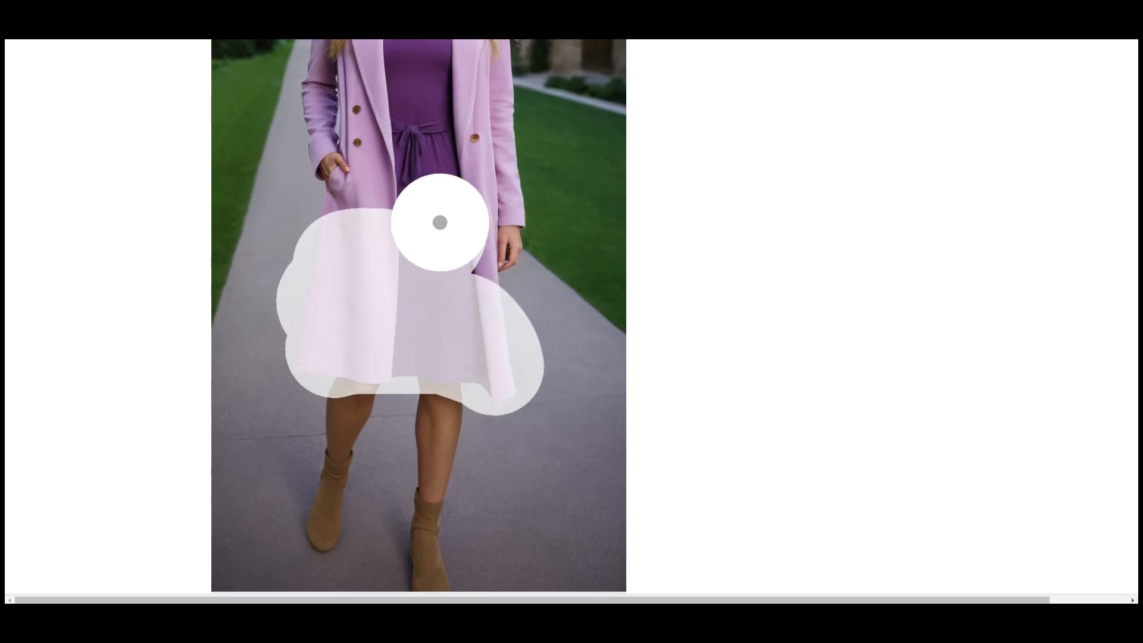
left_click_drag(439, 219, 459, 385)
scroll(459, 385, "up", 3)
left_click_drag(324, 199, 319, 280)
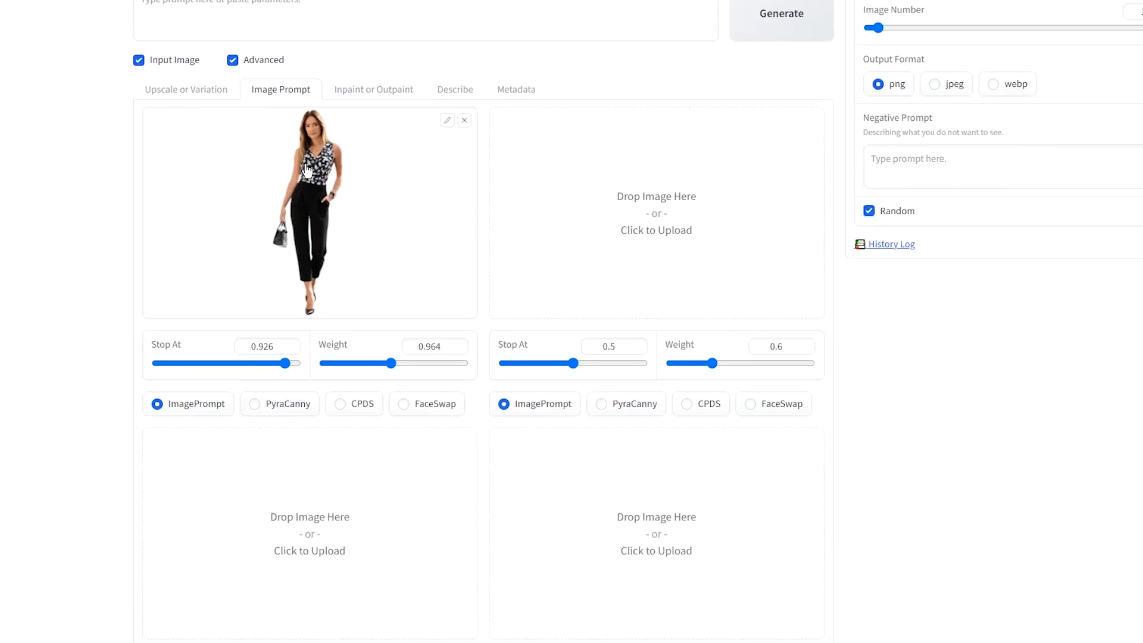
Choose Inpaint or Outpaint (default) as the inpaint method for the masked garden path photo
left_click(373, 89)
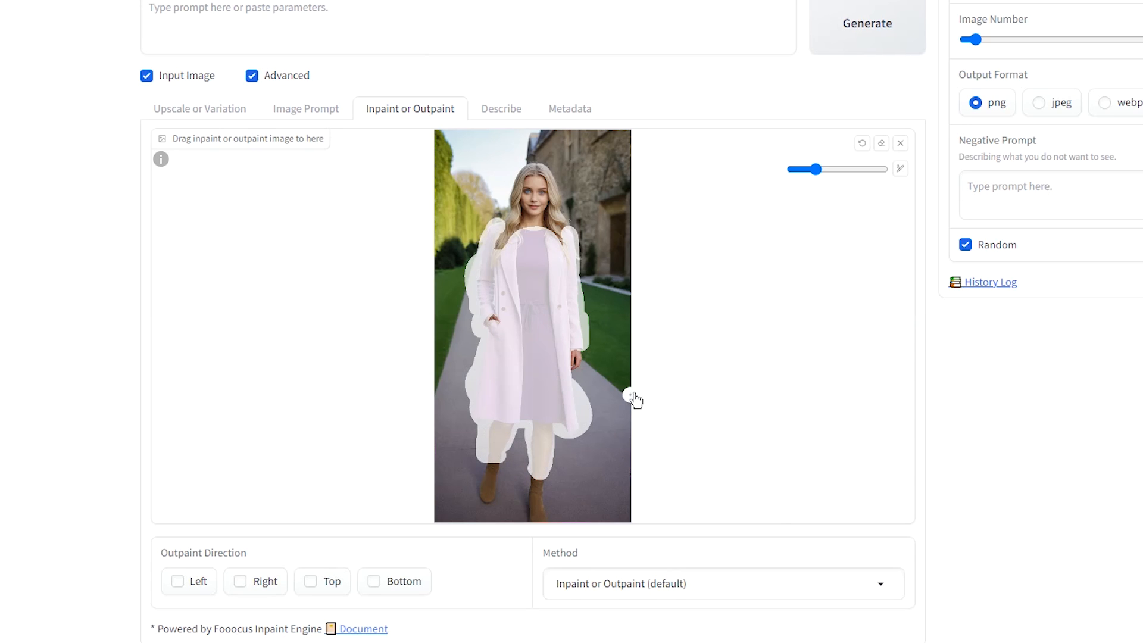
left_click(745, 587)
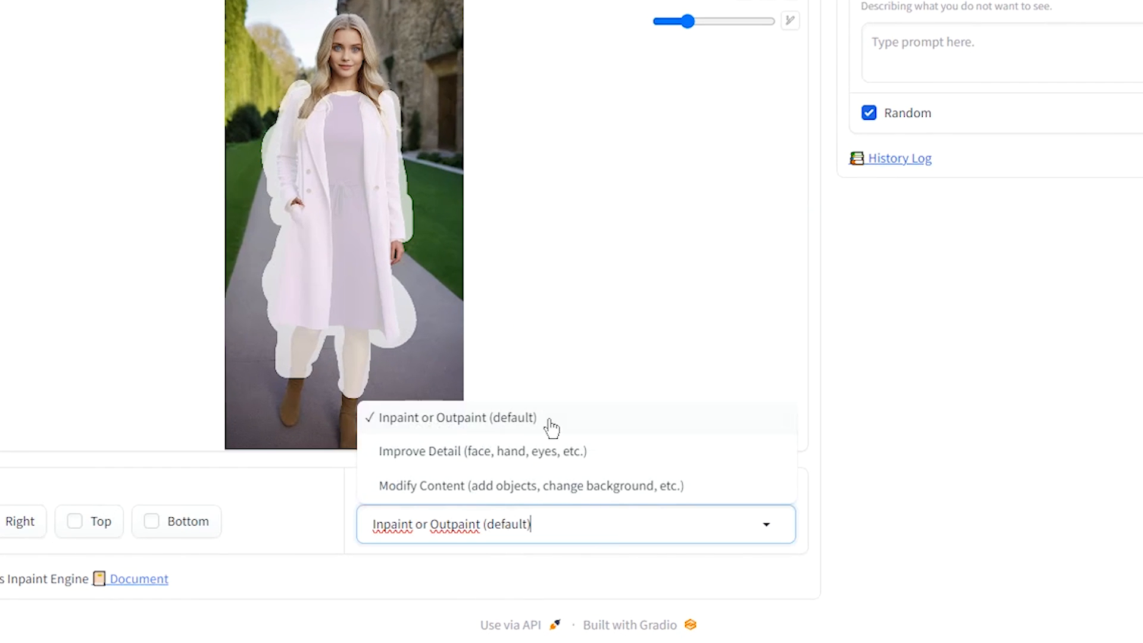
left_click(575, 426)
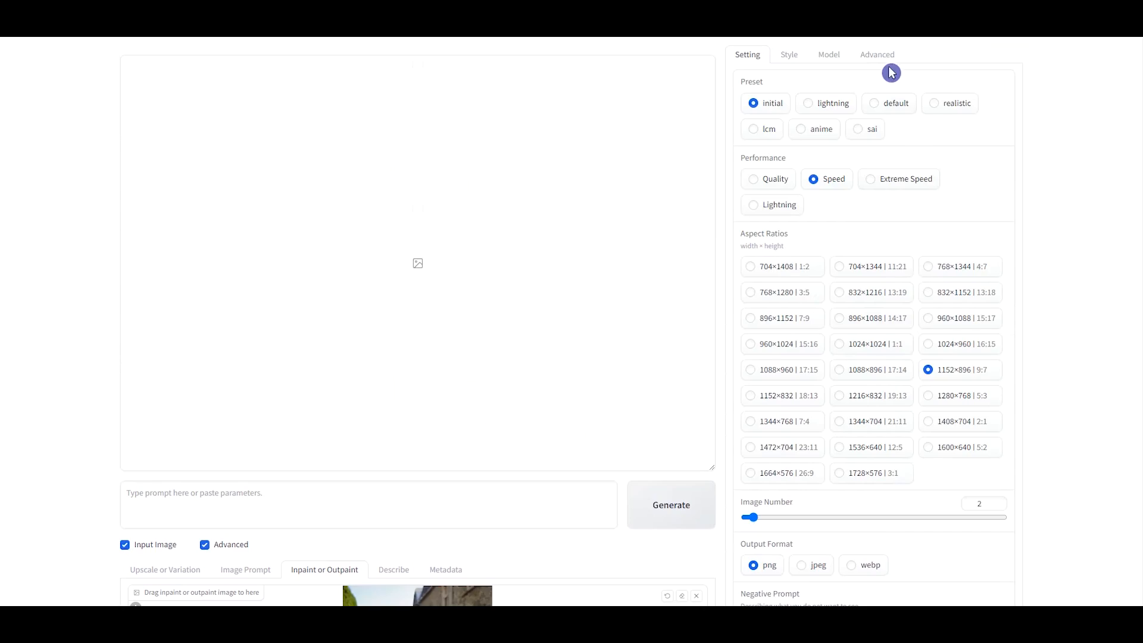
Enable Developer Debug Mode and turn on Mixing Image Prompt and Inpaint in its control options
left_click(875, 54)
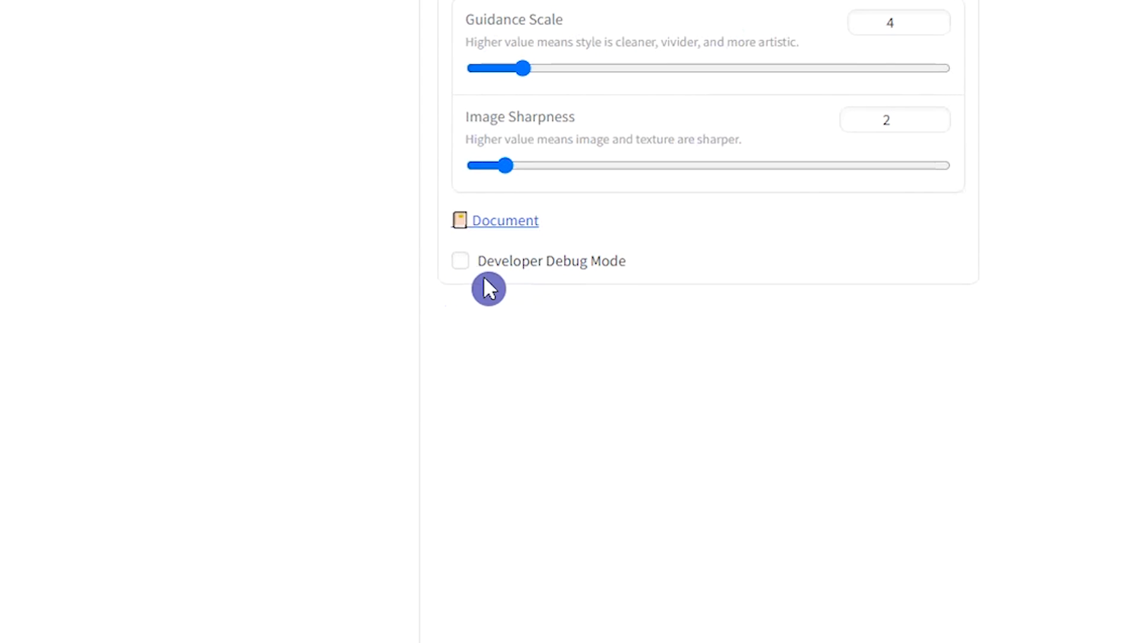
left_click(608, 325)
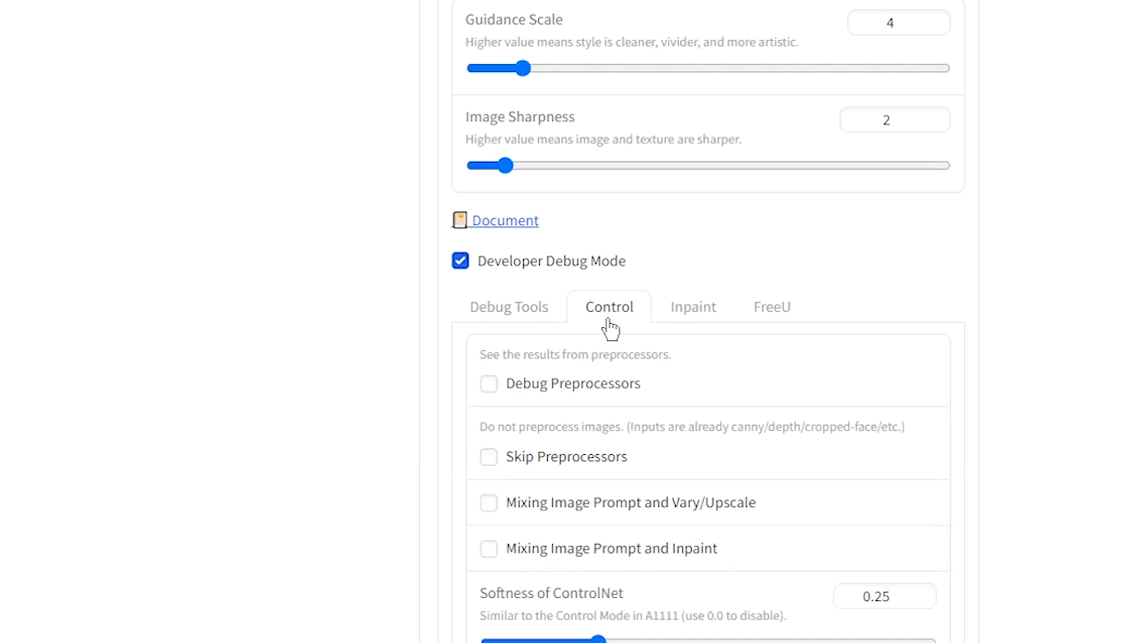
scroll(608, 324, "down", 4)
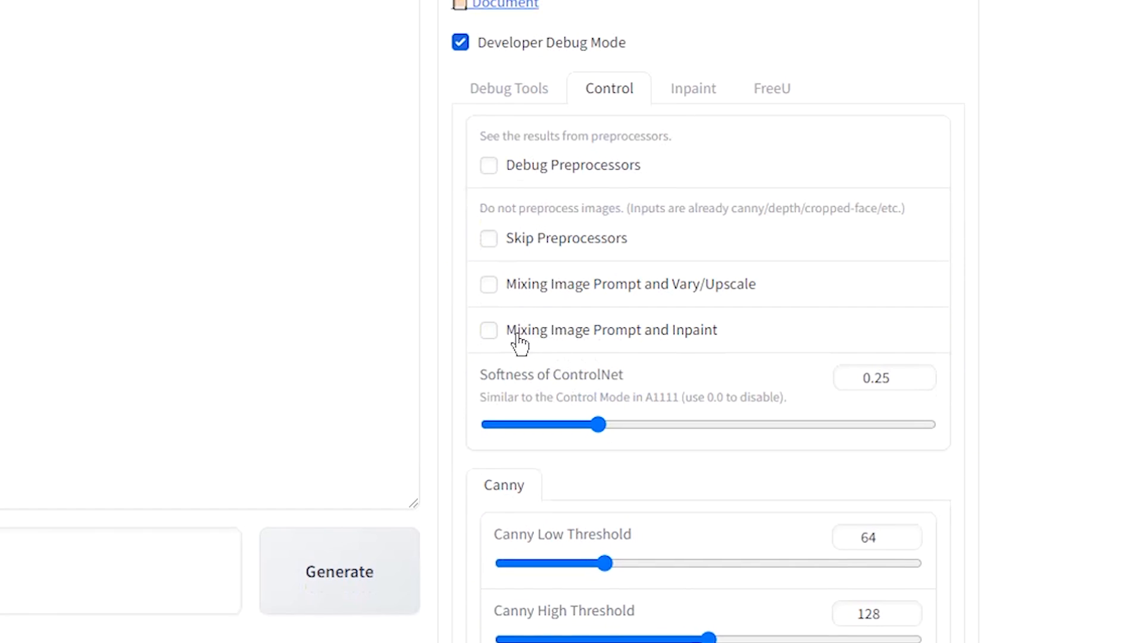
left_click(488, 329)
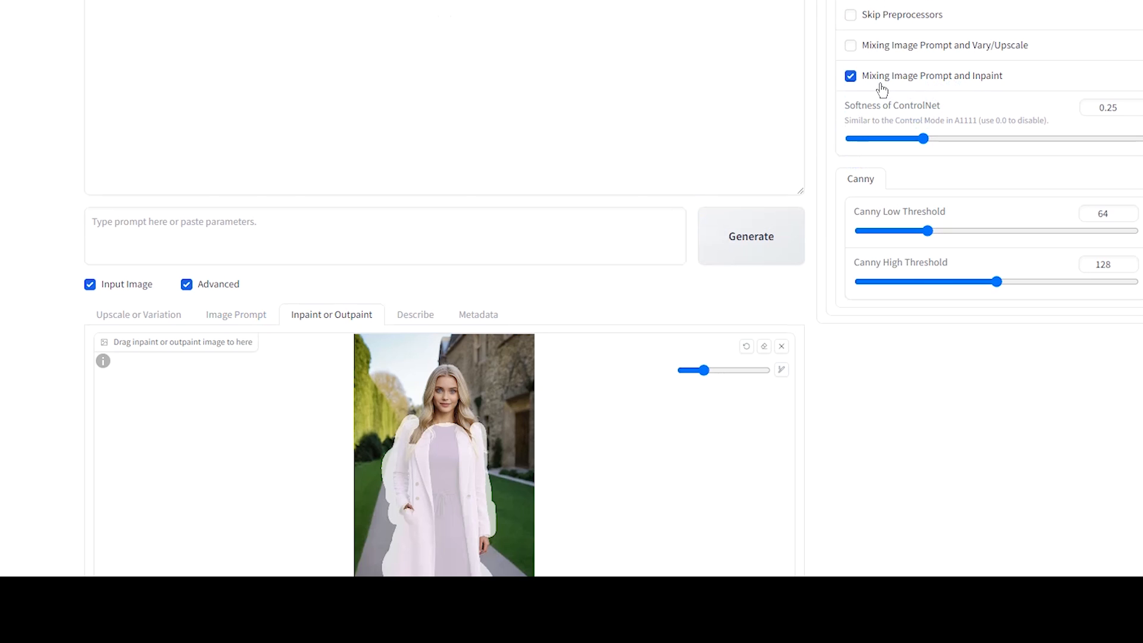
Review the model and style settings and set the performance to Speed
scroll(763, 156, "up", 4)
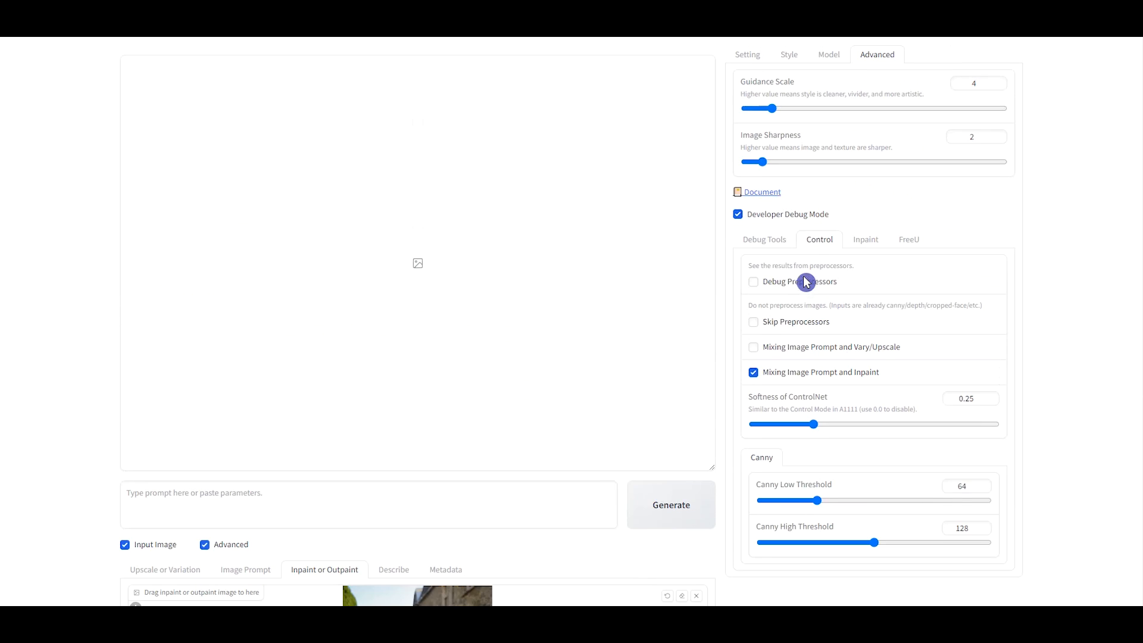
left_click(827, 54)
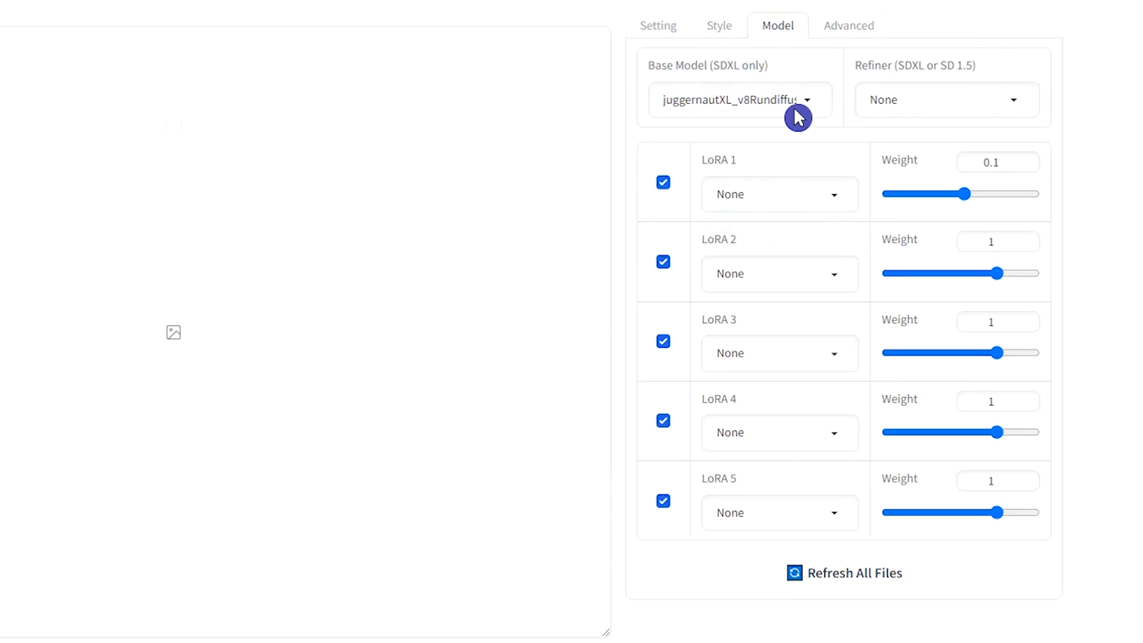
left_click(726, 27)
left_click(662, 27)
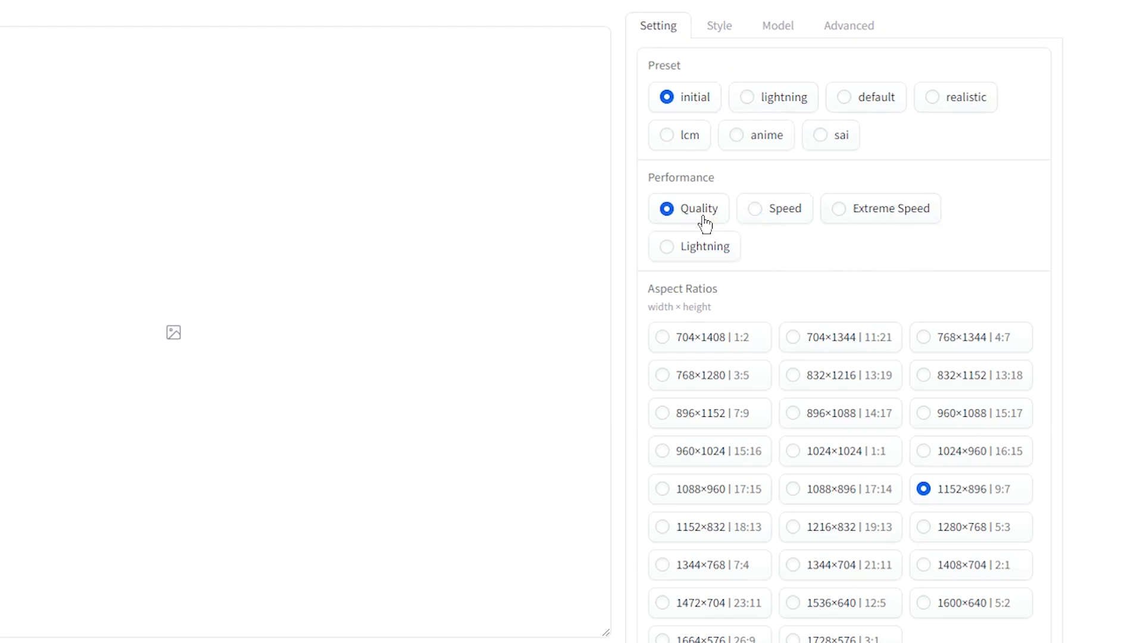
left_click(780, 214)
Choose the 704×1408 aspect ratio and set the image number to 5
scroll(841, 258, "down", 7)
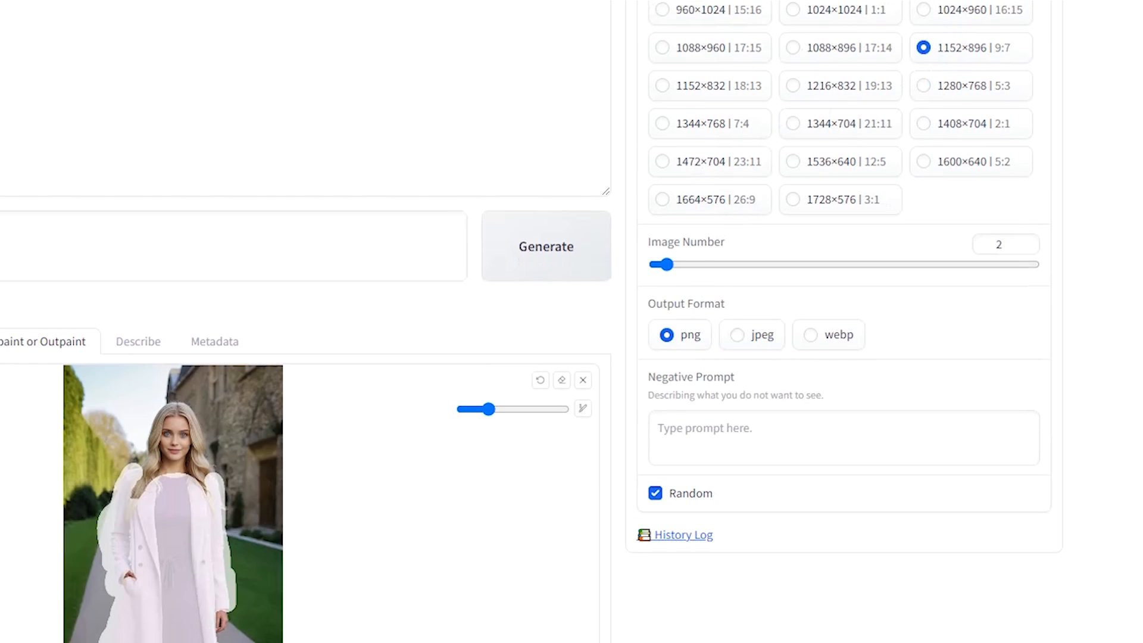
scroll(706, 526, "up", 5)
left_click(709, 338)
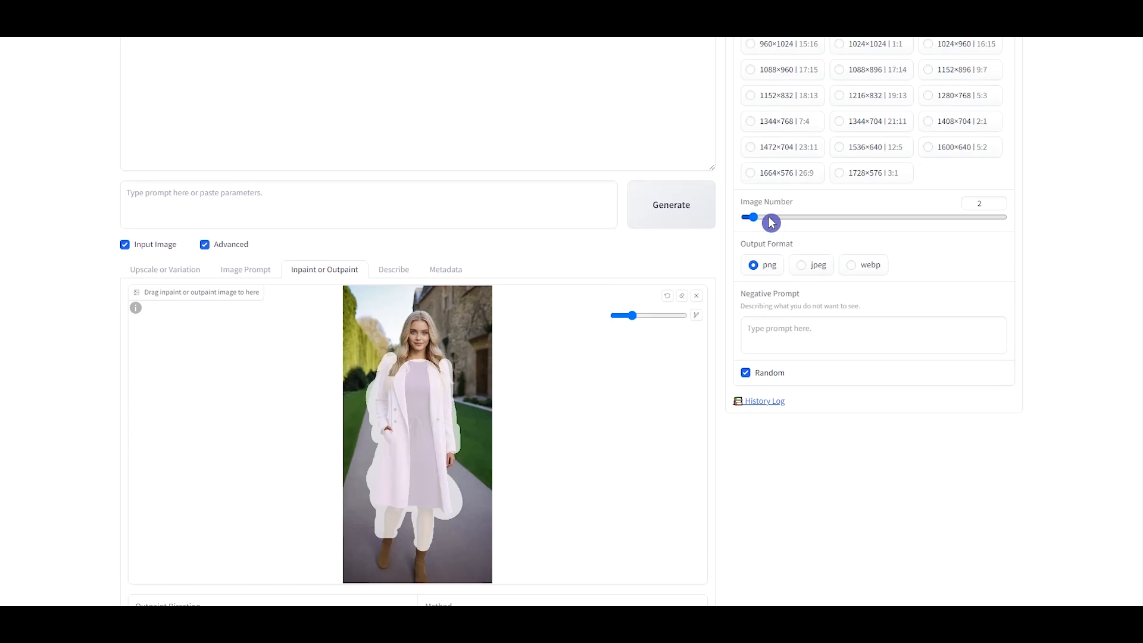
left_click(776, 218)
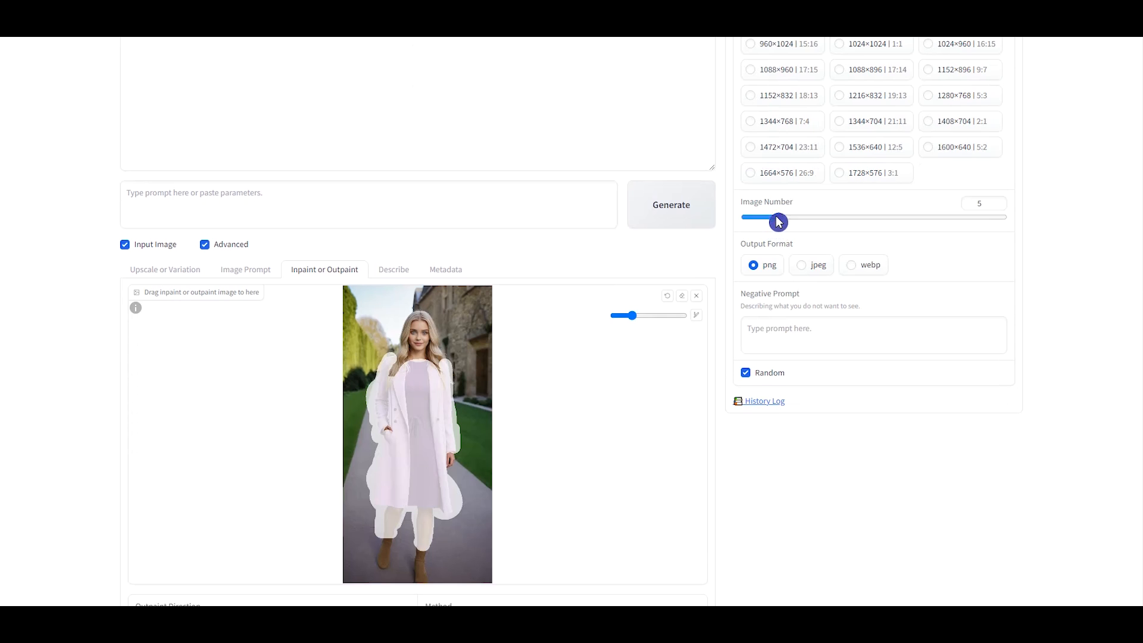
Generate the images that replace the masked clothing with the outfit from the image prompt
scroll(544, 337, "down", 3)
scroll(547, 340, "up", 2)
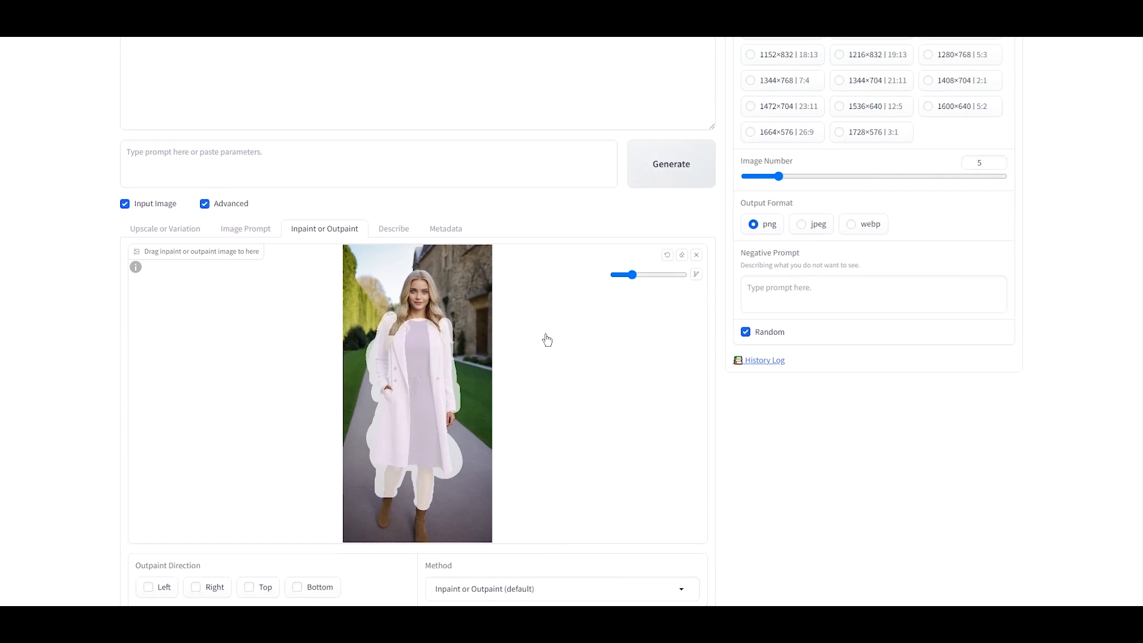
scroll(547, 340, "up", 3)
left_click(714, 345)
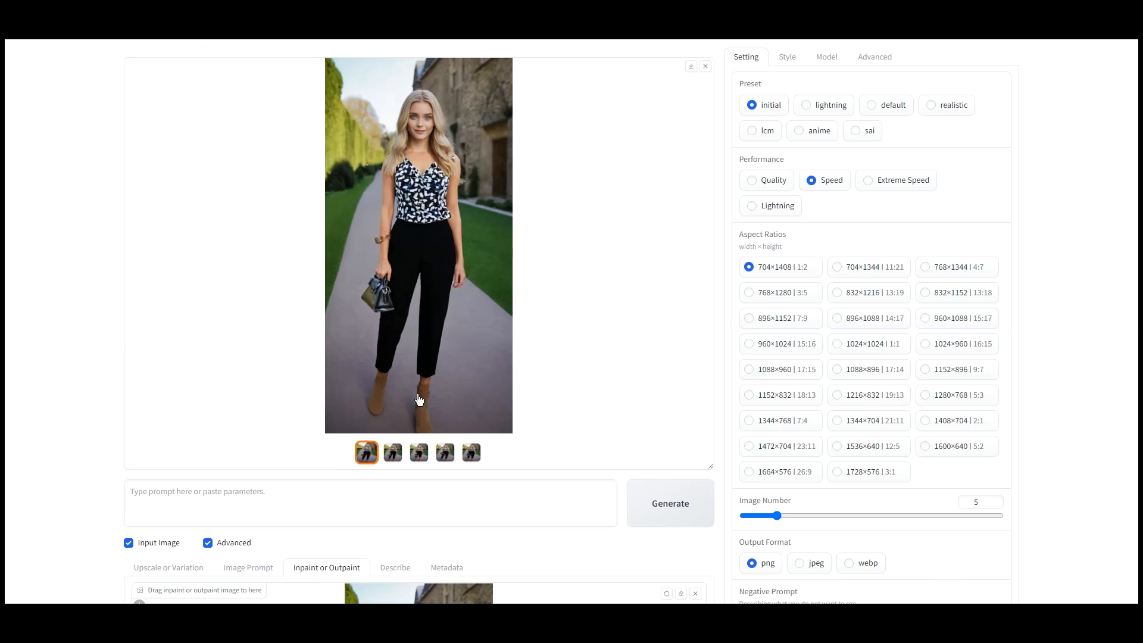
Compare the generated images of the woman in the new outfit through their thumbnails
left_click(393, 452)
left_click(419, 452)
left_click(446, 452)
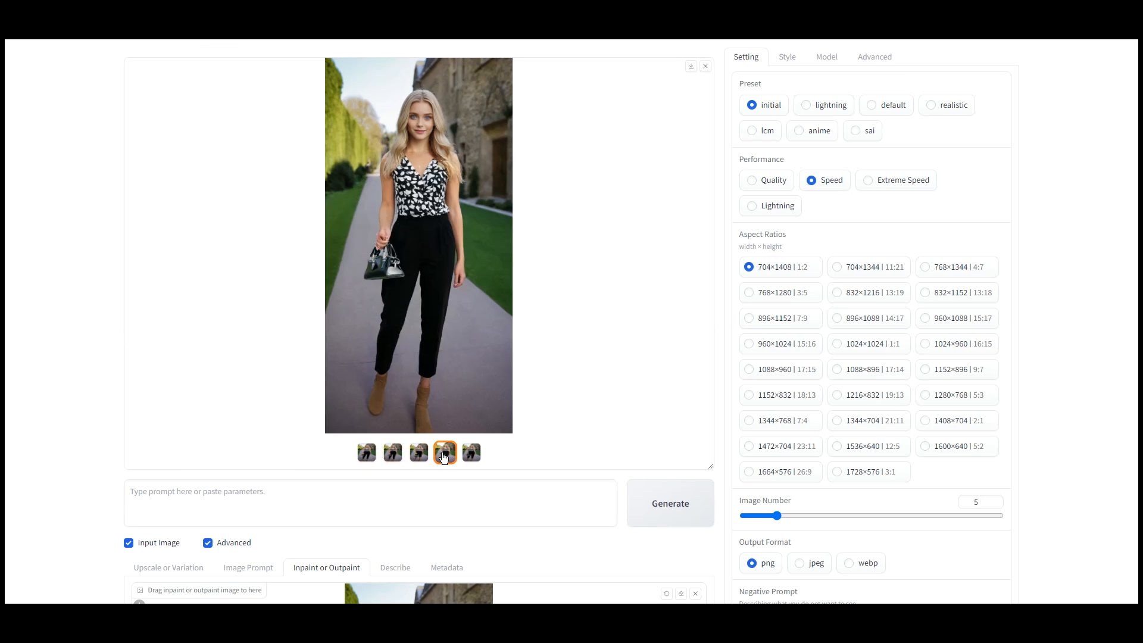
left_click(479, 457)
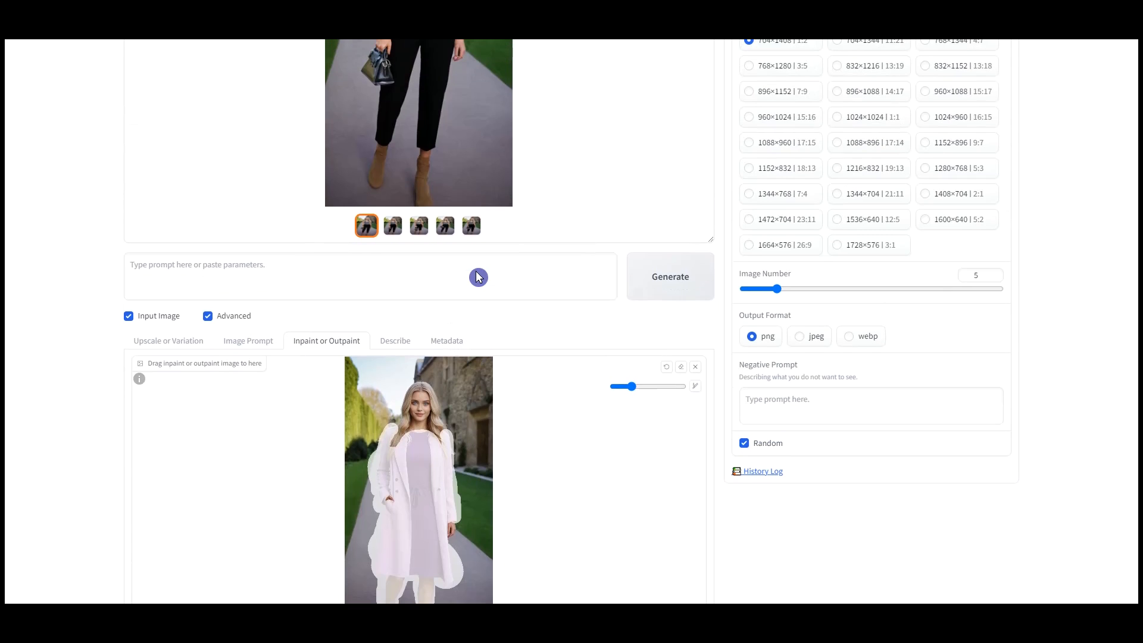
Replace the inpaint source image with the first generated image of the new outfit
scroll(478, 278, "up", 1)
mouse_move(457, 85)
left_mouse_down()
mouse_move(497, 312)
mouse_move(417, 467)
left_mouse_up()
scroll(605, 462, "down", 3)
left_click(682, 194)
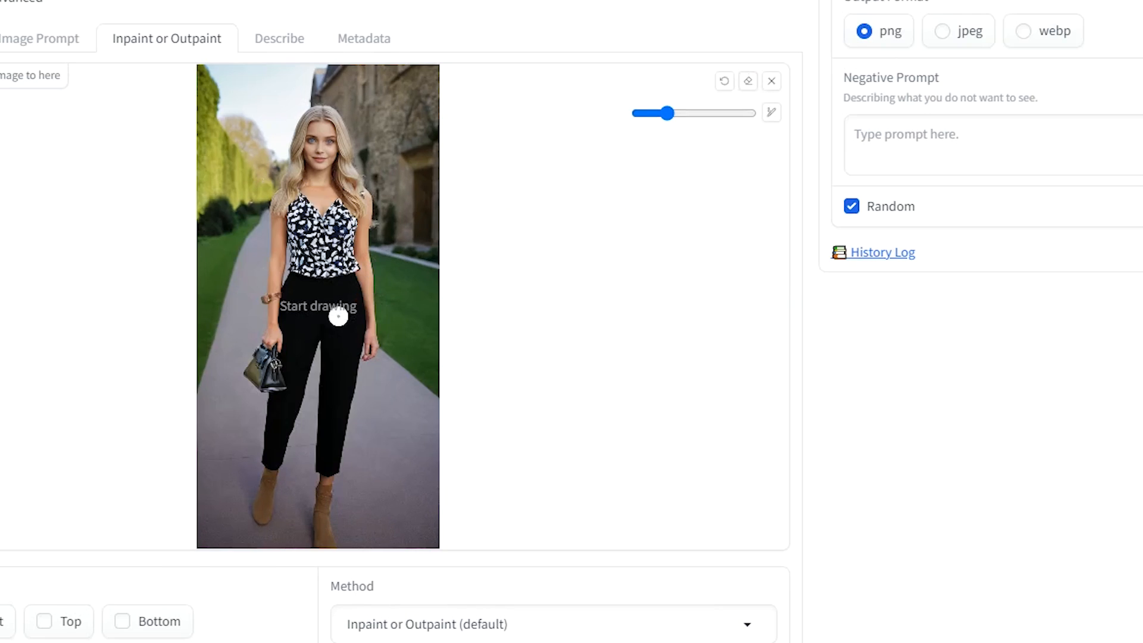
Zoom in on the inpaint image and paint a small mask over the bracelet on the woman's wrist
key("s")
scroll(334, 311, "up", 6)
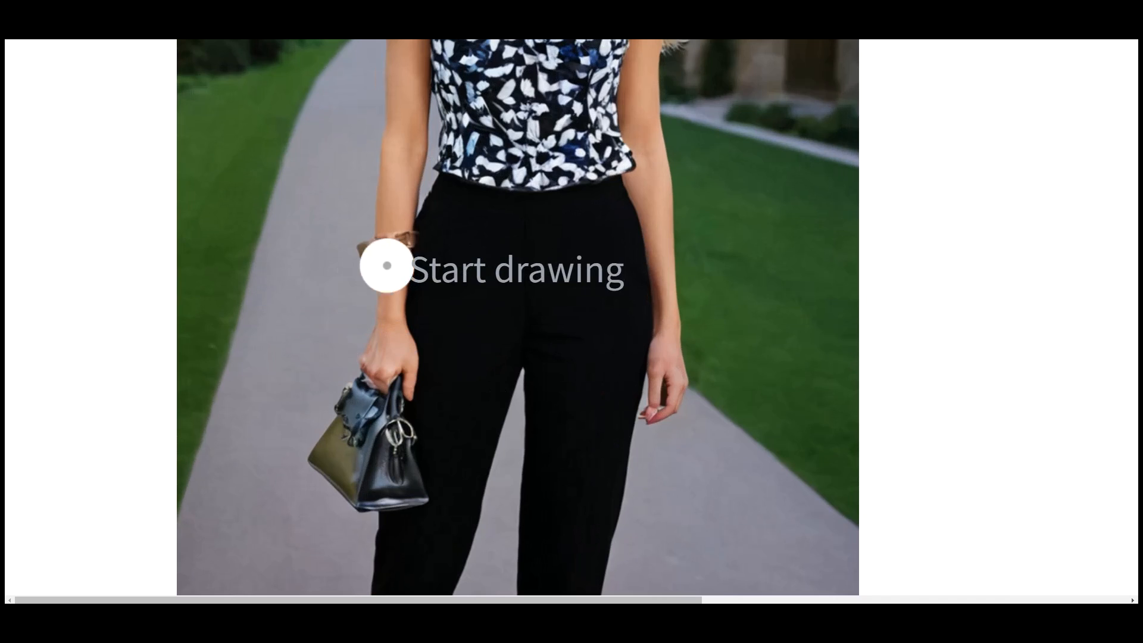
left_click_drag(402, 237, 381, 255)
key("r")
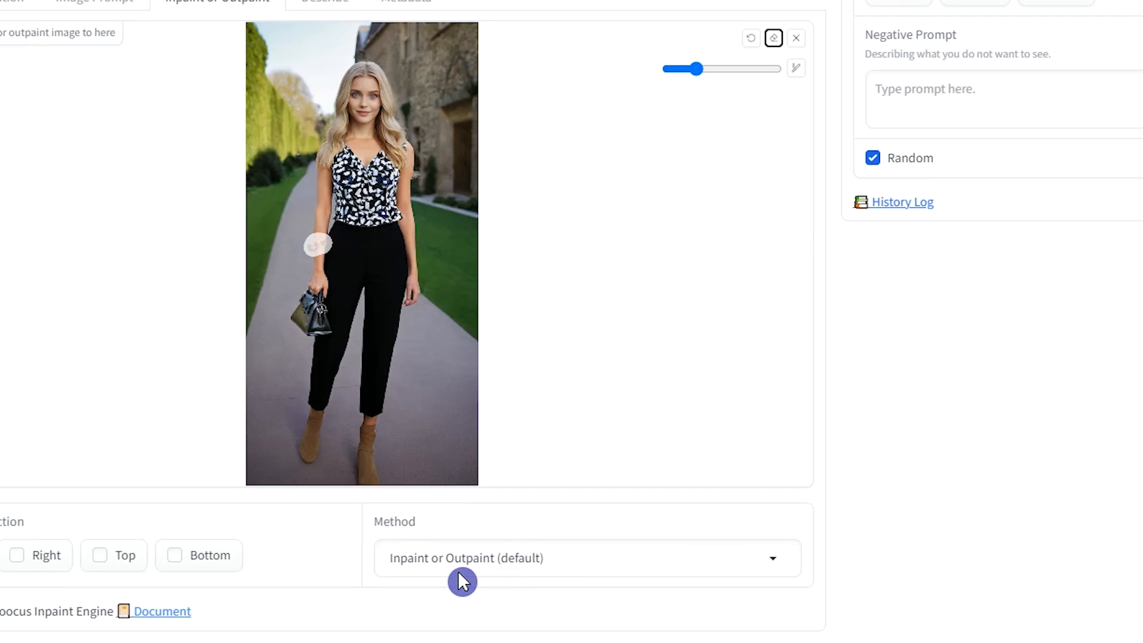
Enter the prompt "young woman hand" and generate images to repaint the masked bracelet area
left_click(222, 21)
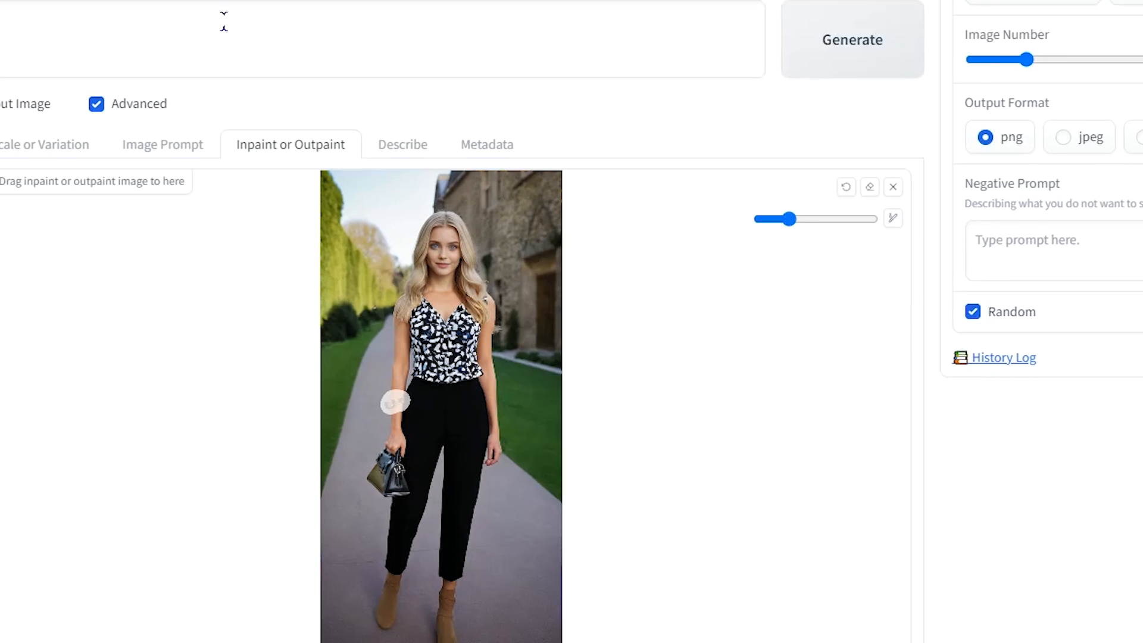
type("young woman hand")
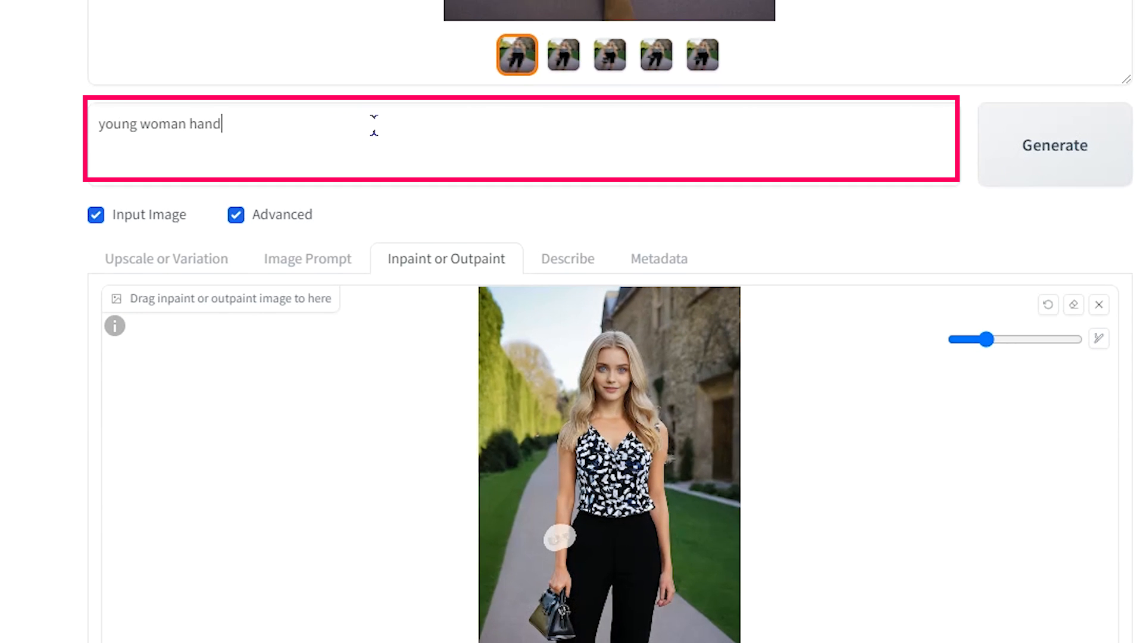
left_click(1055, 145)
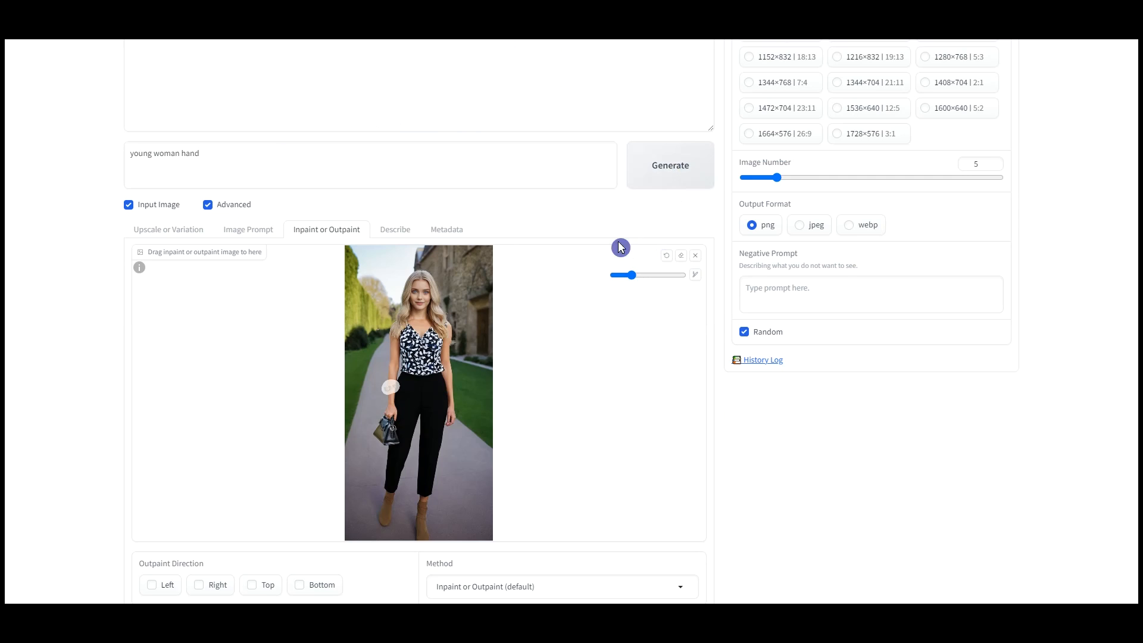
Paint an inpaint mask over the woman's handbag and remove the outfit picture from the image prompt
scroll(630, 284, "up", 6)
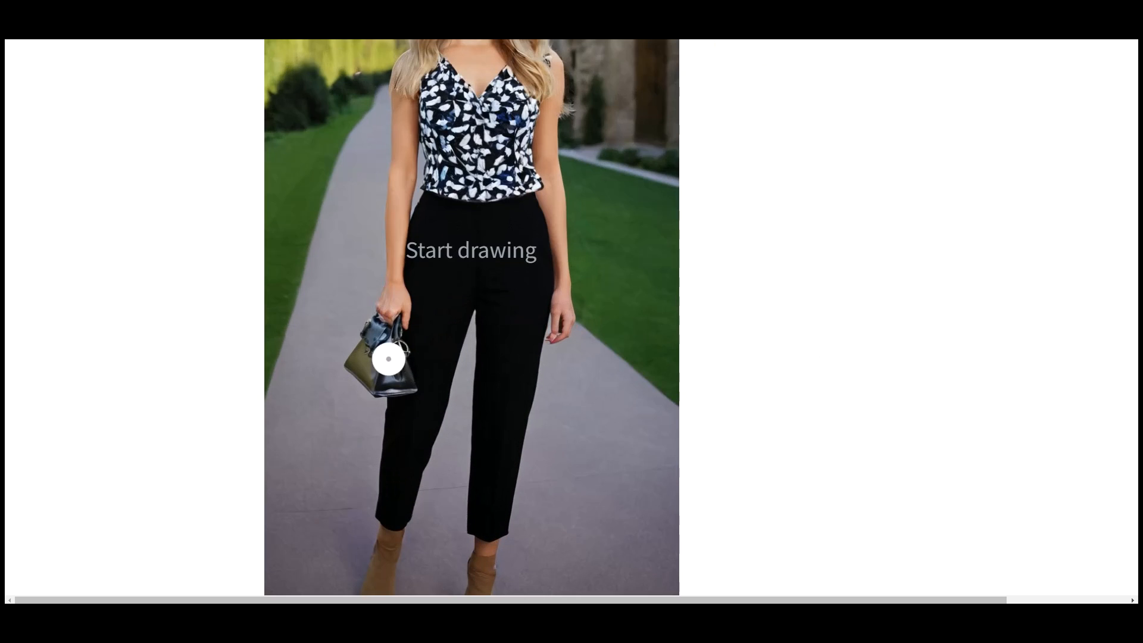
mouse_move(388, 357)
left_mouse_down()
mouse_move(400, 334)
mouse_move(355, 372)
mouse_move(369, 327)
mouse_move(391, 344)
left_mouse_up()
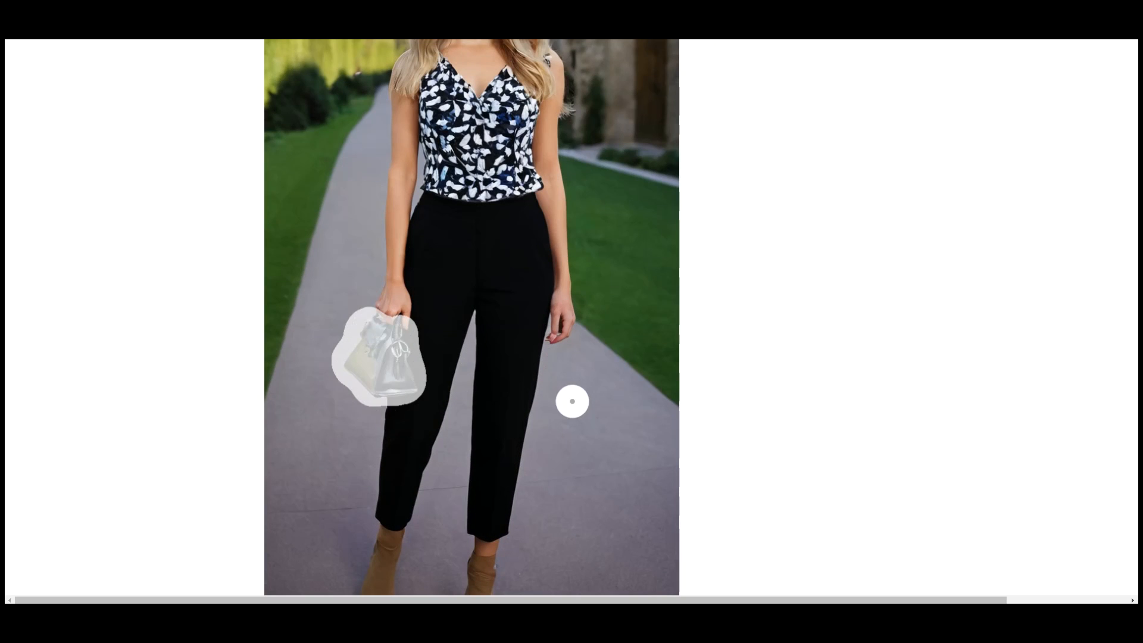
left_click(233, 163)
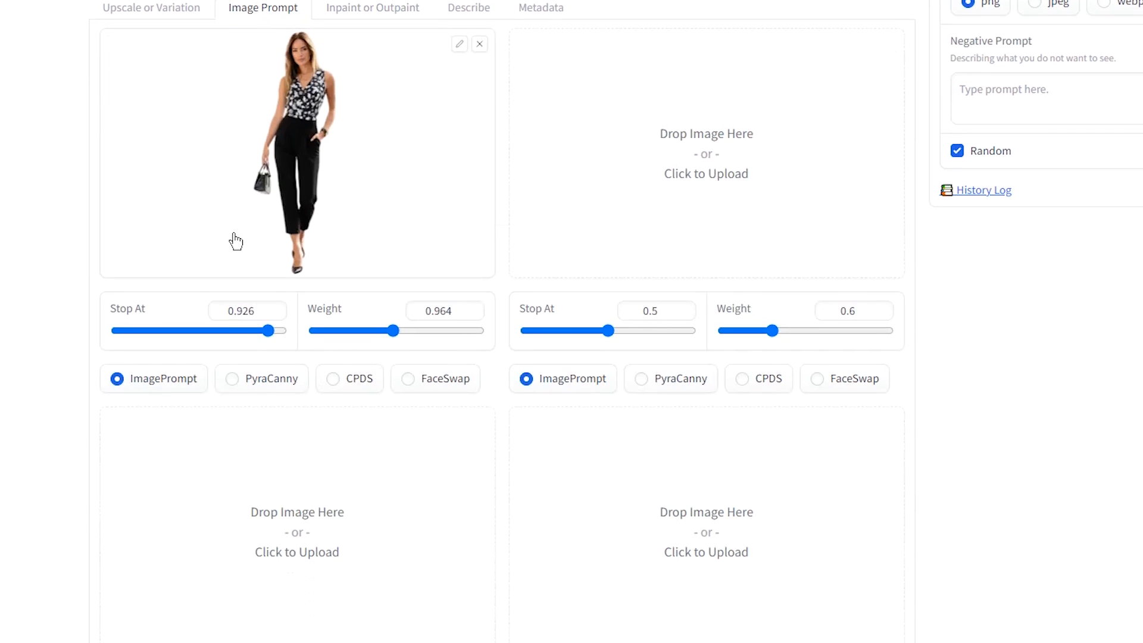
left_click(483, 53)
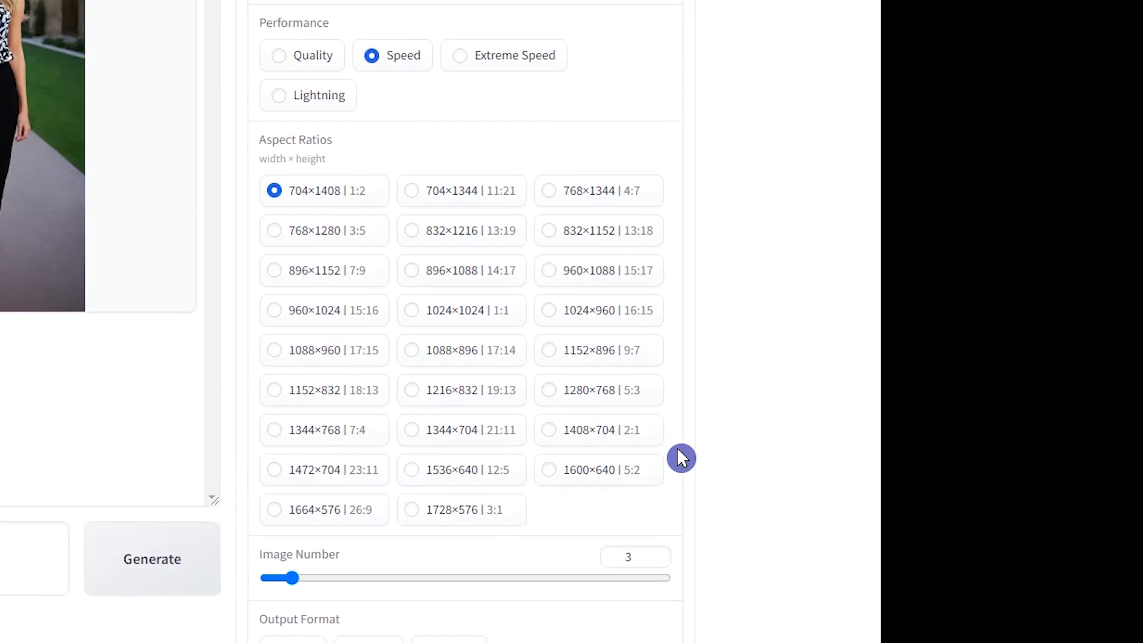
Disable Mixing Image Prompt and Inpaint in the control settings and turn off Developer Debug Mode
scroll(681, 457, "up", 3)
left_click(335, 20)
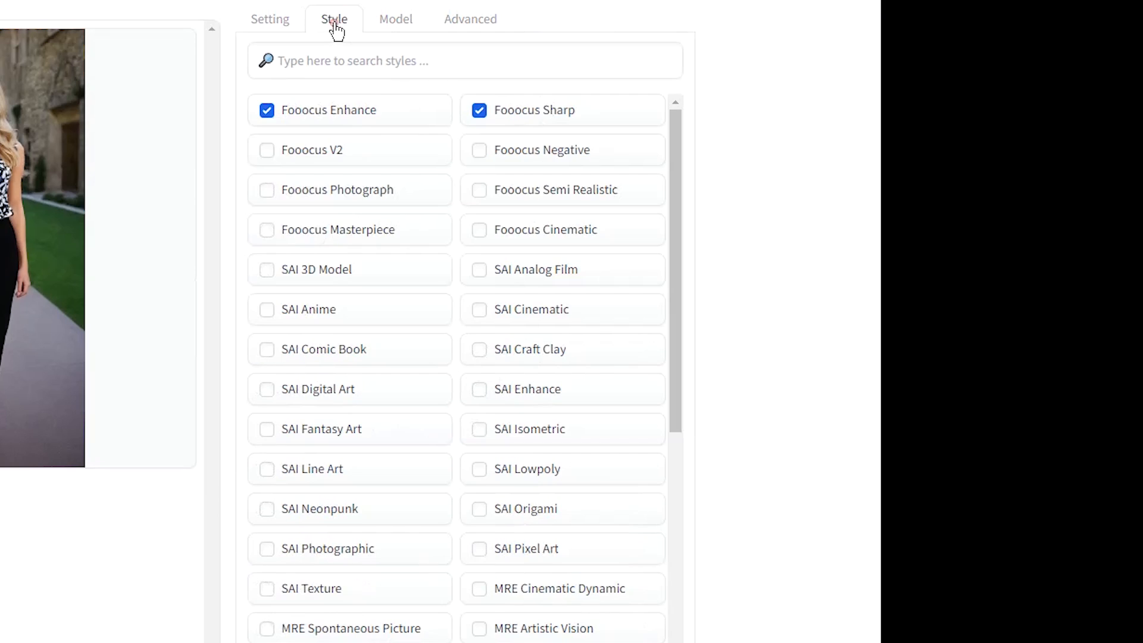
left_click(318, 126)
left_click(524, 112)
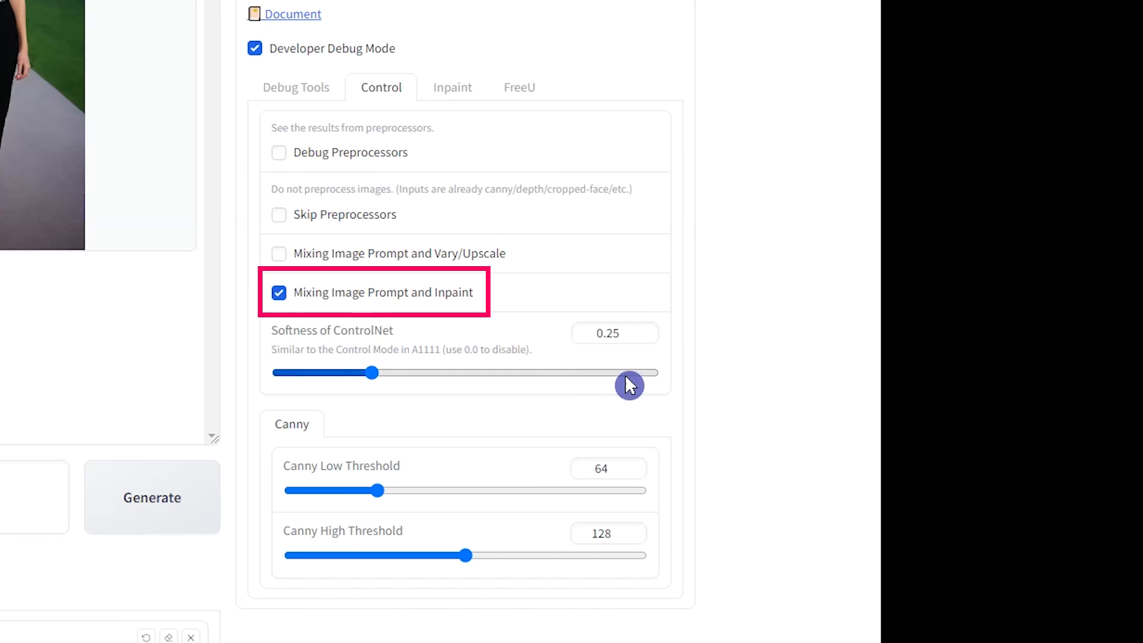
left_click(277, 292)
left_click(254, 49)
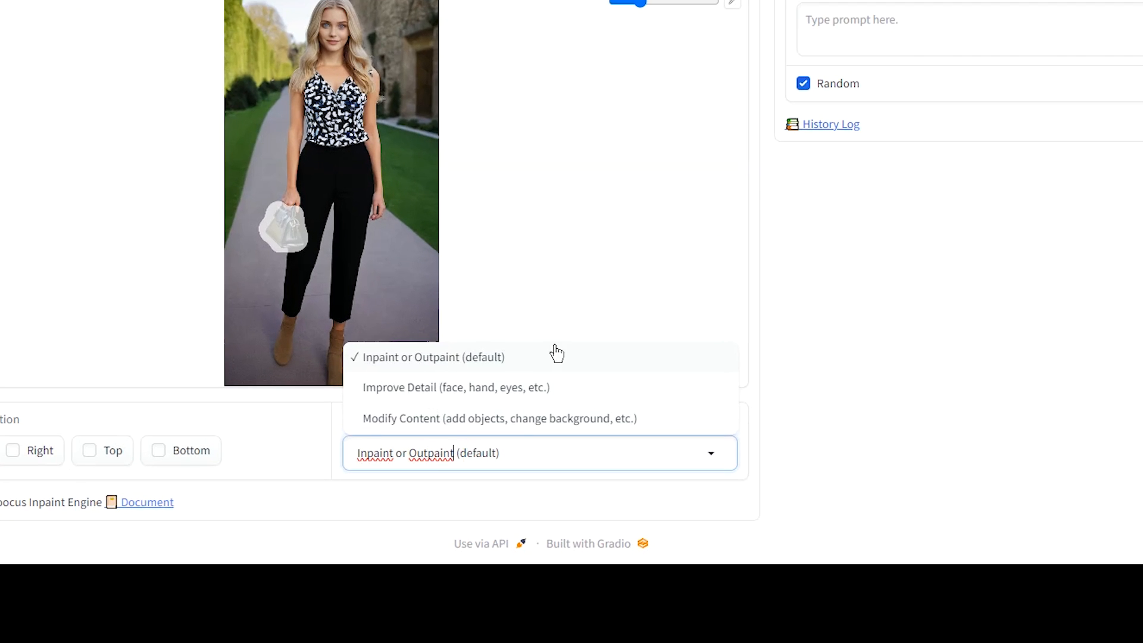
Keep the Inpaint or Outpaint (default) method and generate images with the prompt "nothing in the woman hand"
left_click(567, 444)
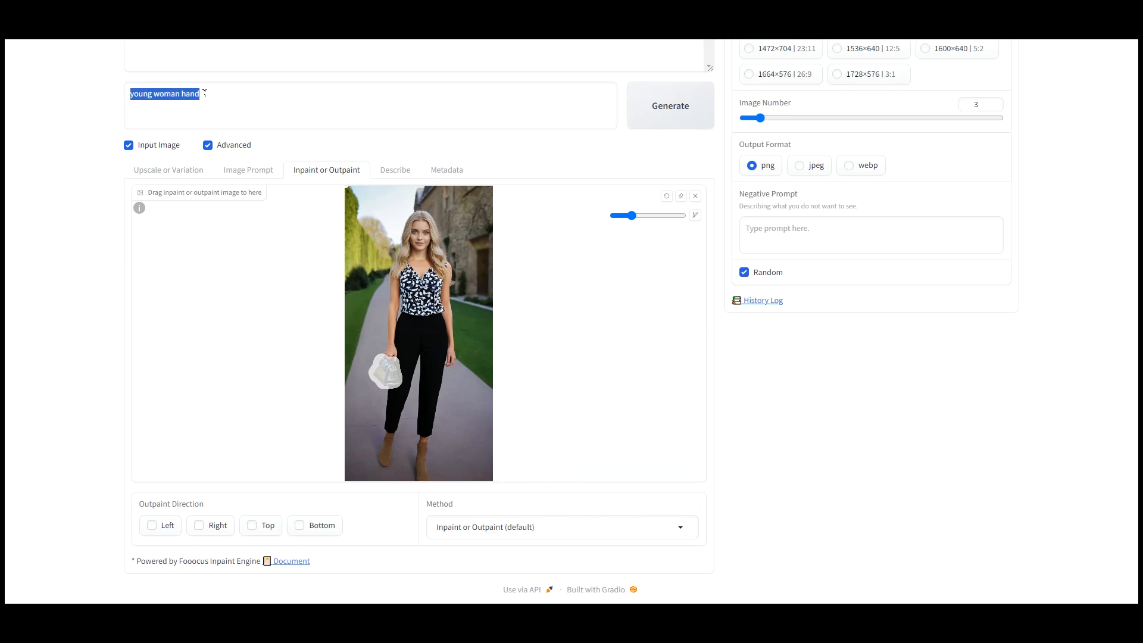
type("nothing in the woma")
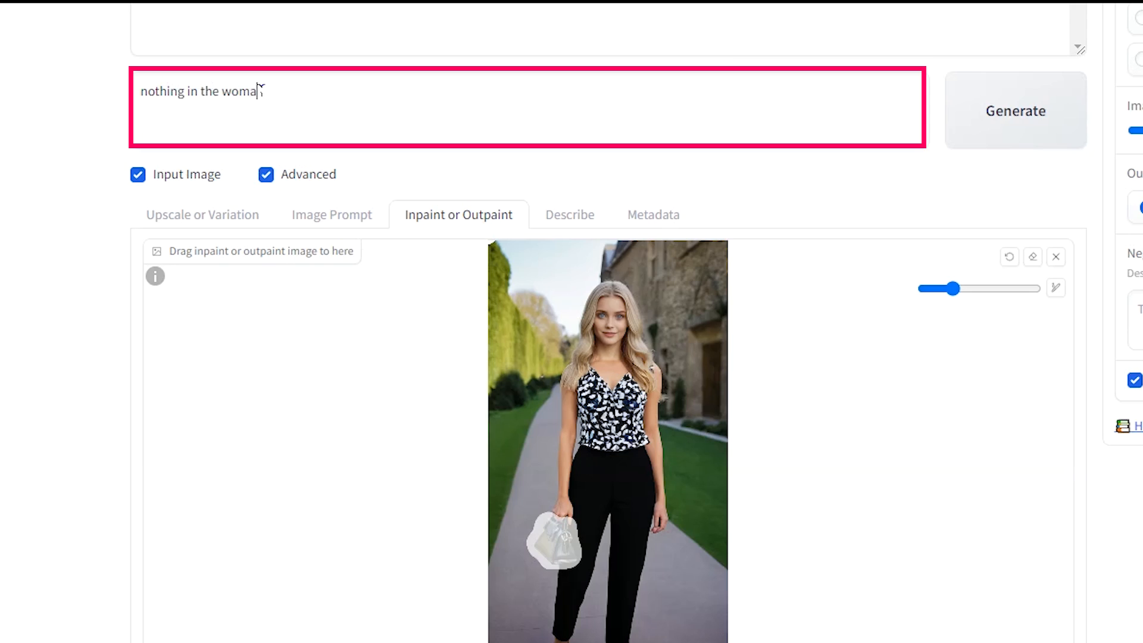
type("n hand")
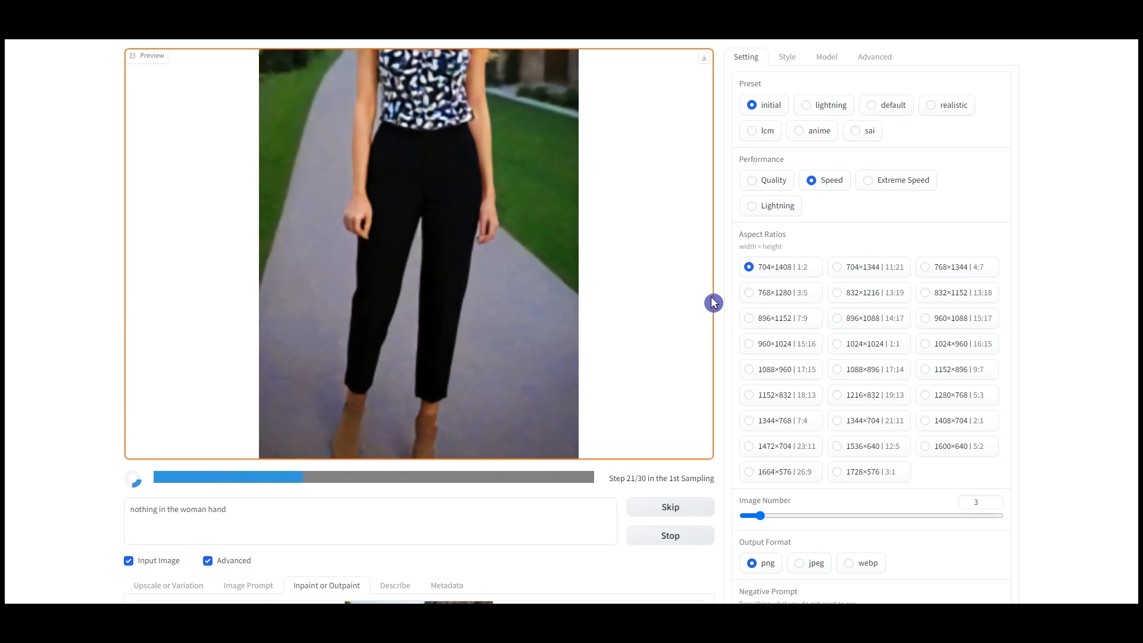
Paint inpaint masks over both of the woman's hands in the image without the handbag
scroll(582, 306, "down", 7)
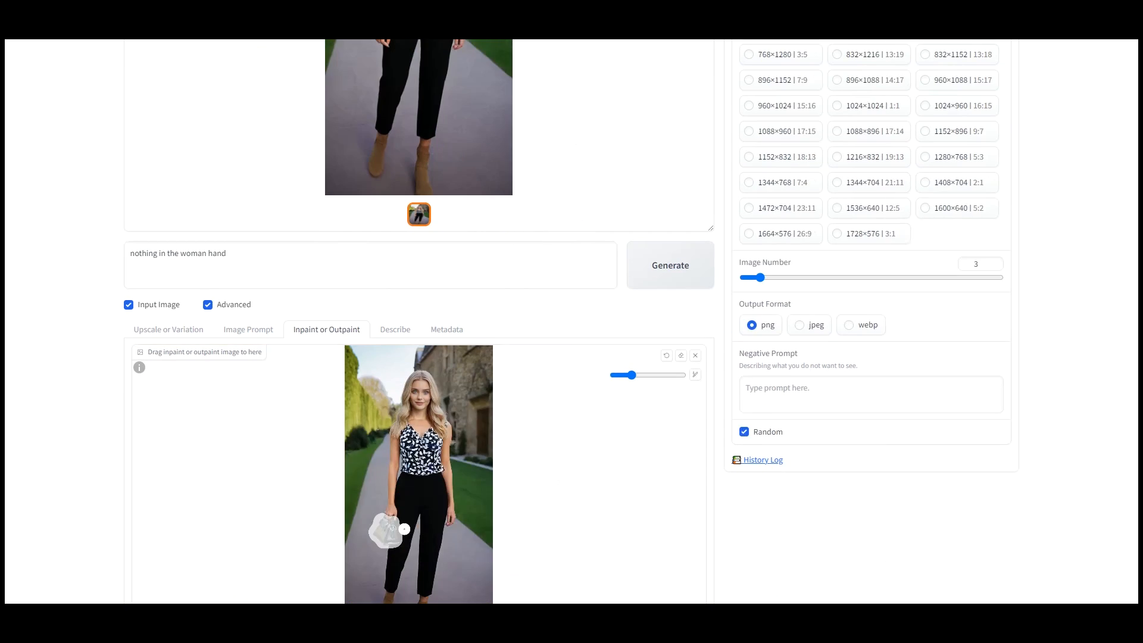
left_click_drag(388, 357, 393, 355)
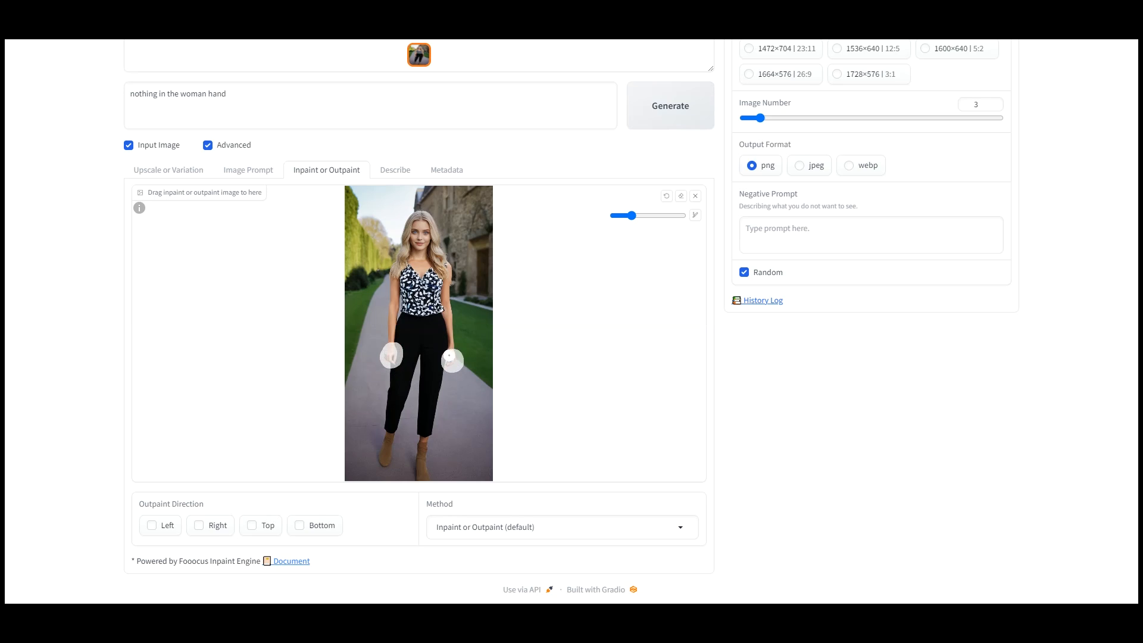